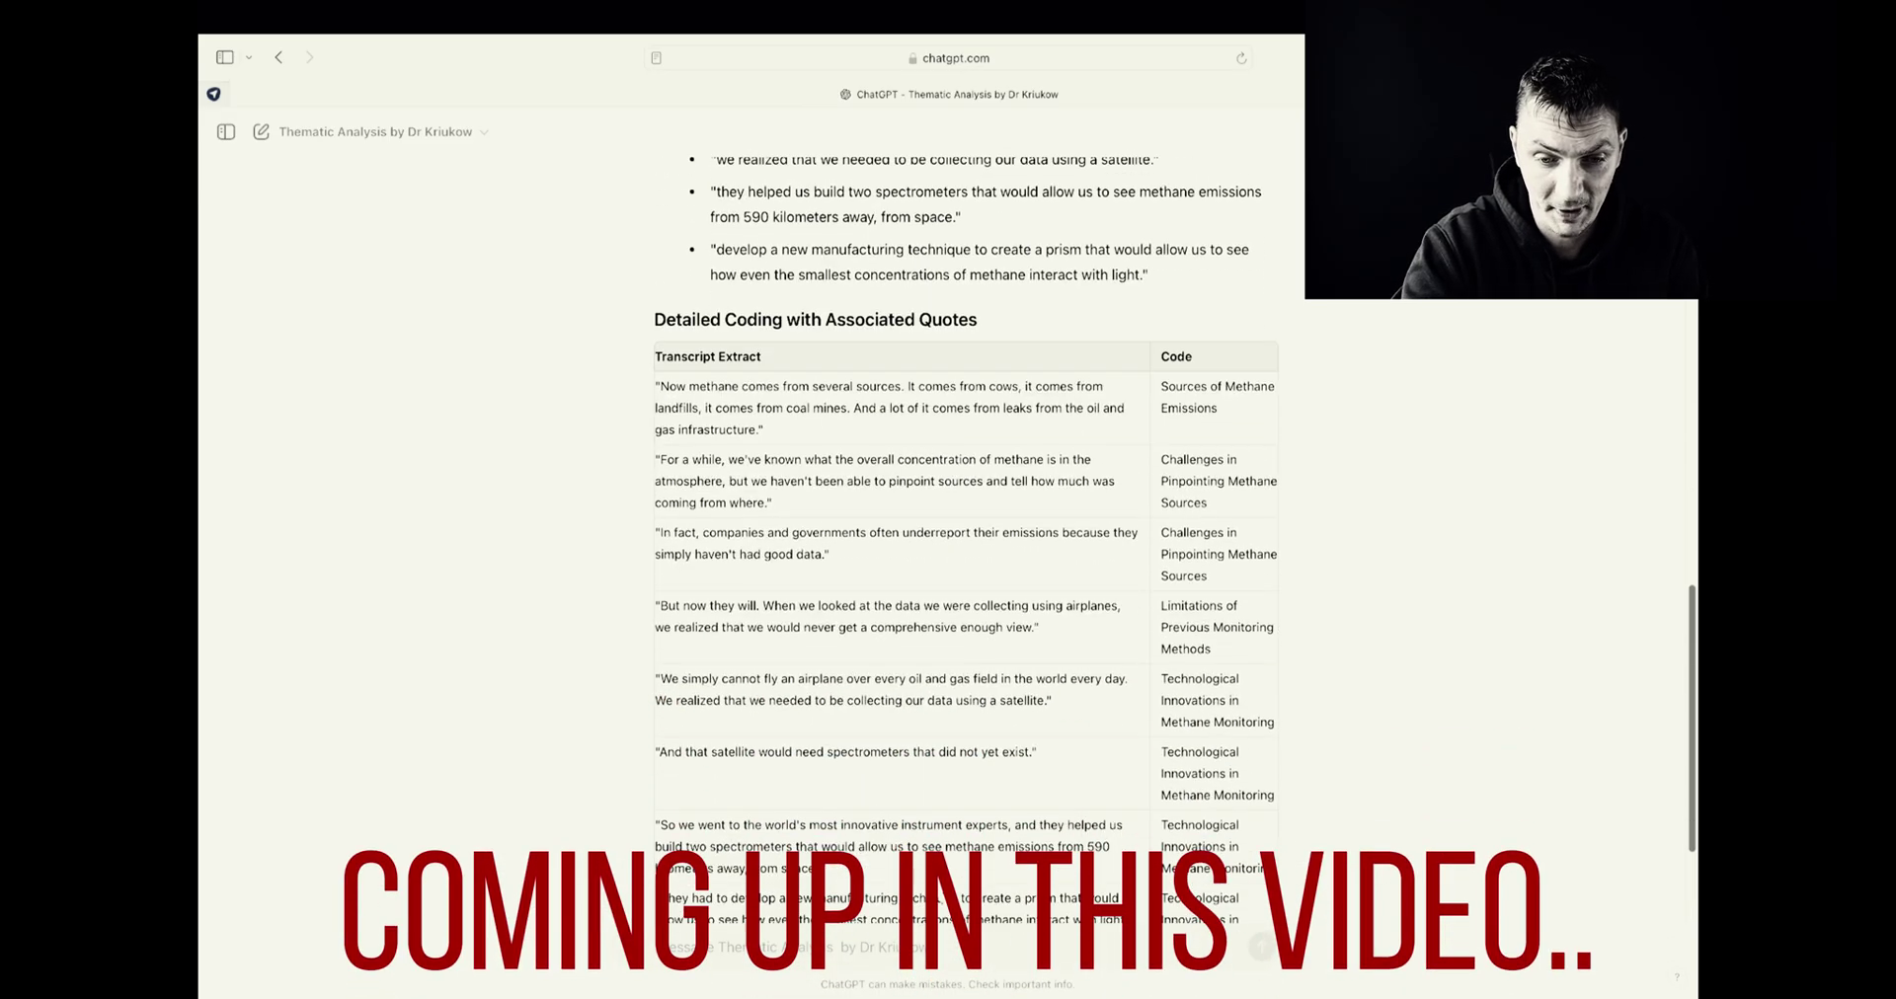
scroll(966, 573, down, 4)
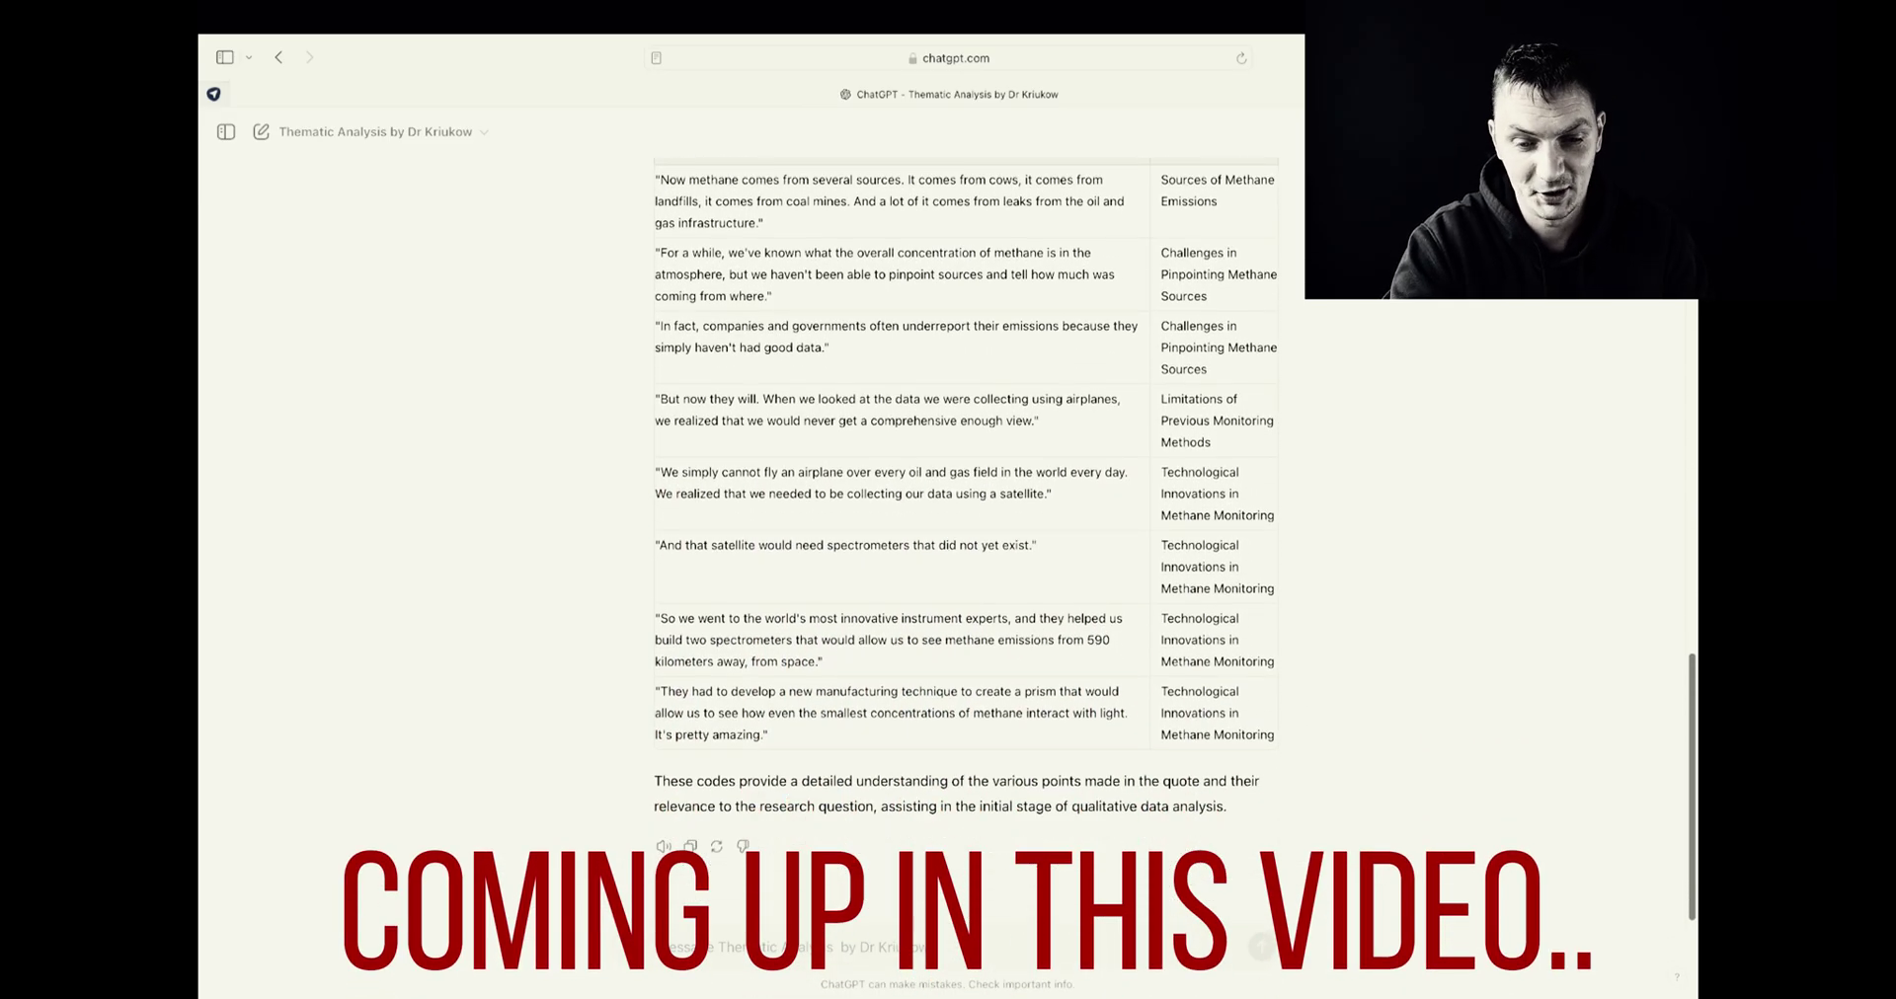
Step: Scroll the guide to bring page 23's Prompt 2 into view
scroll(966, 494, up, 1)
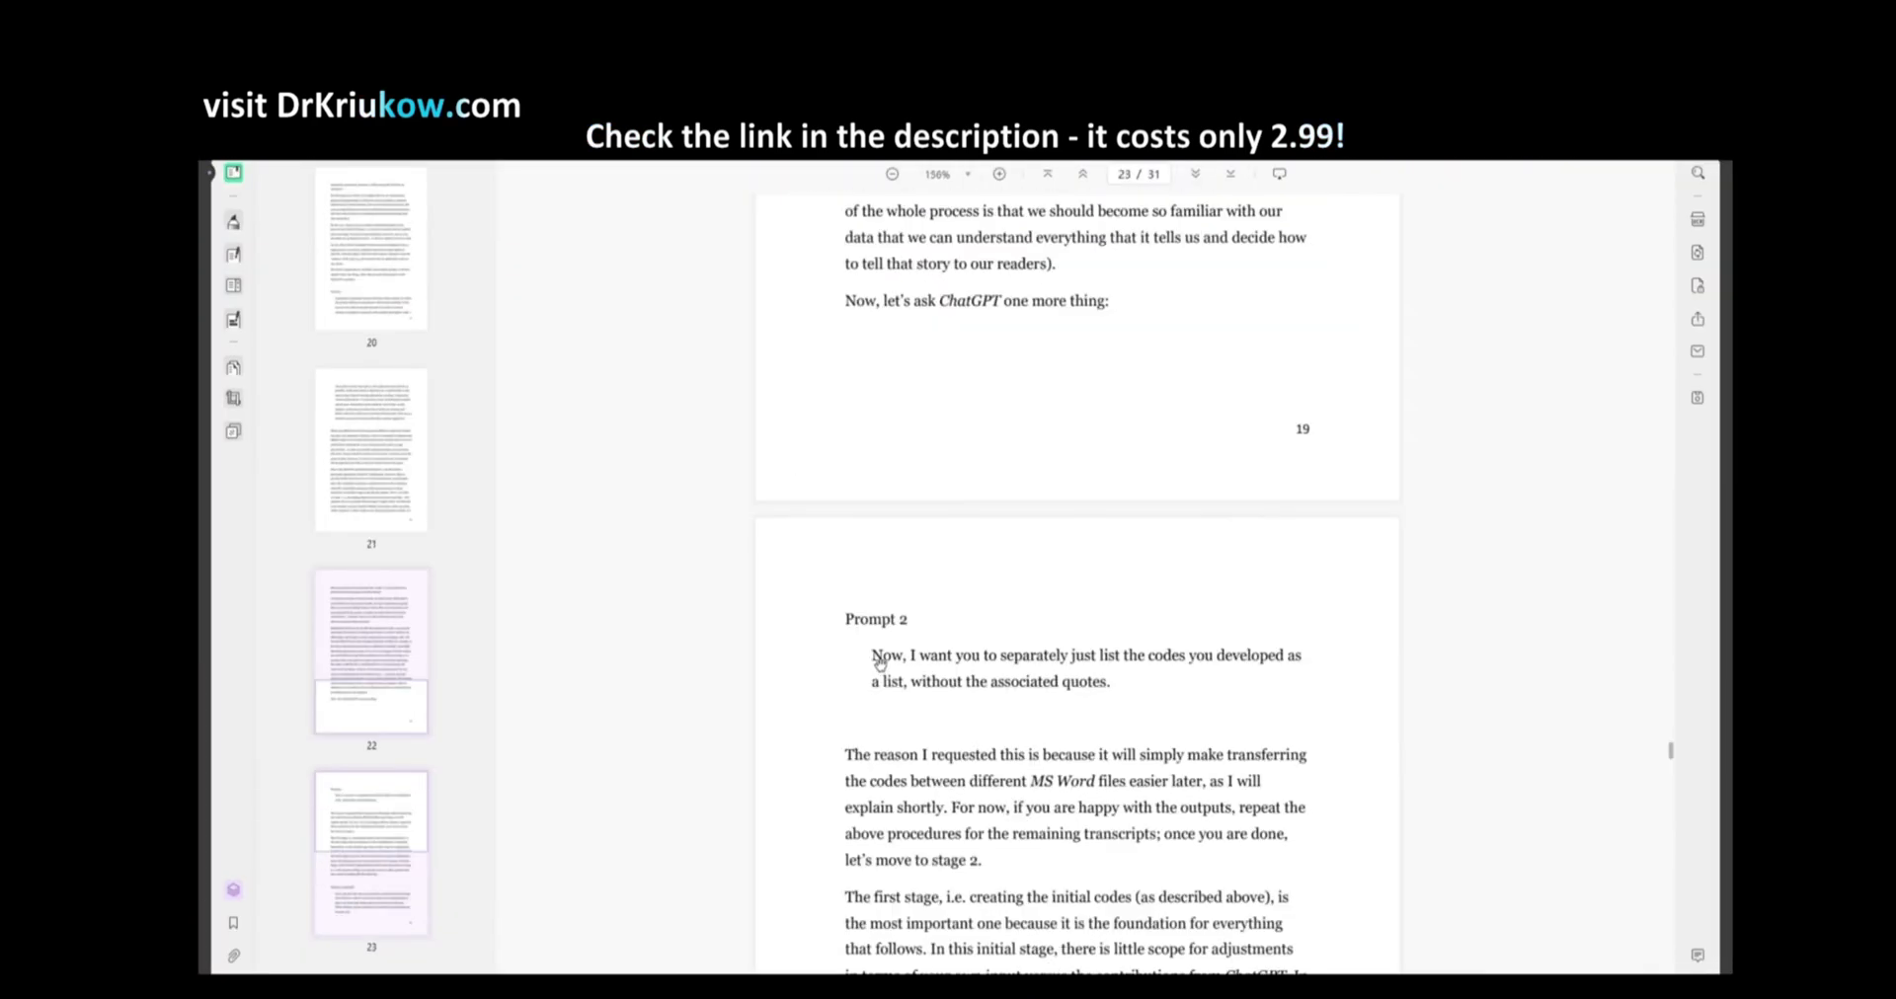
Step: Copy the page 23 Prompt 2 request for a list of codes without quotes
drag(873, 655, 1116, 685)
right_click(1041, 690)
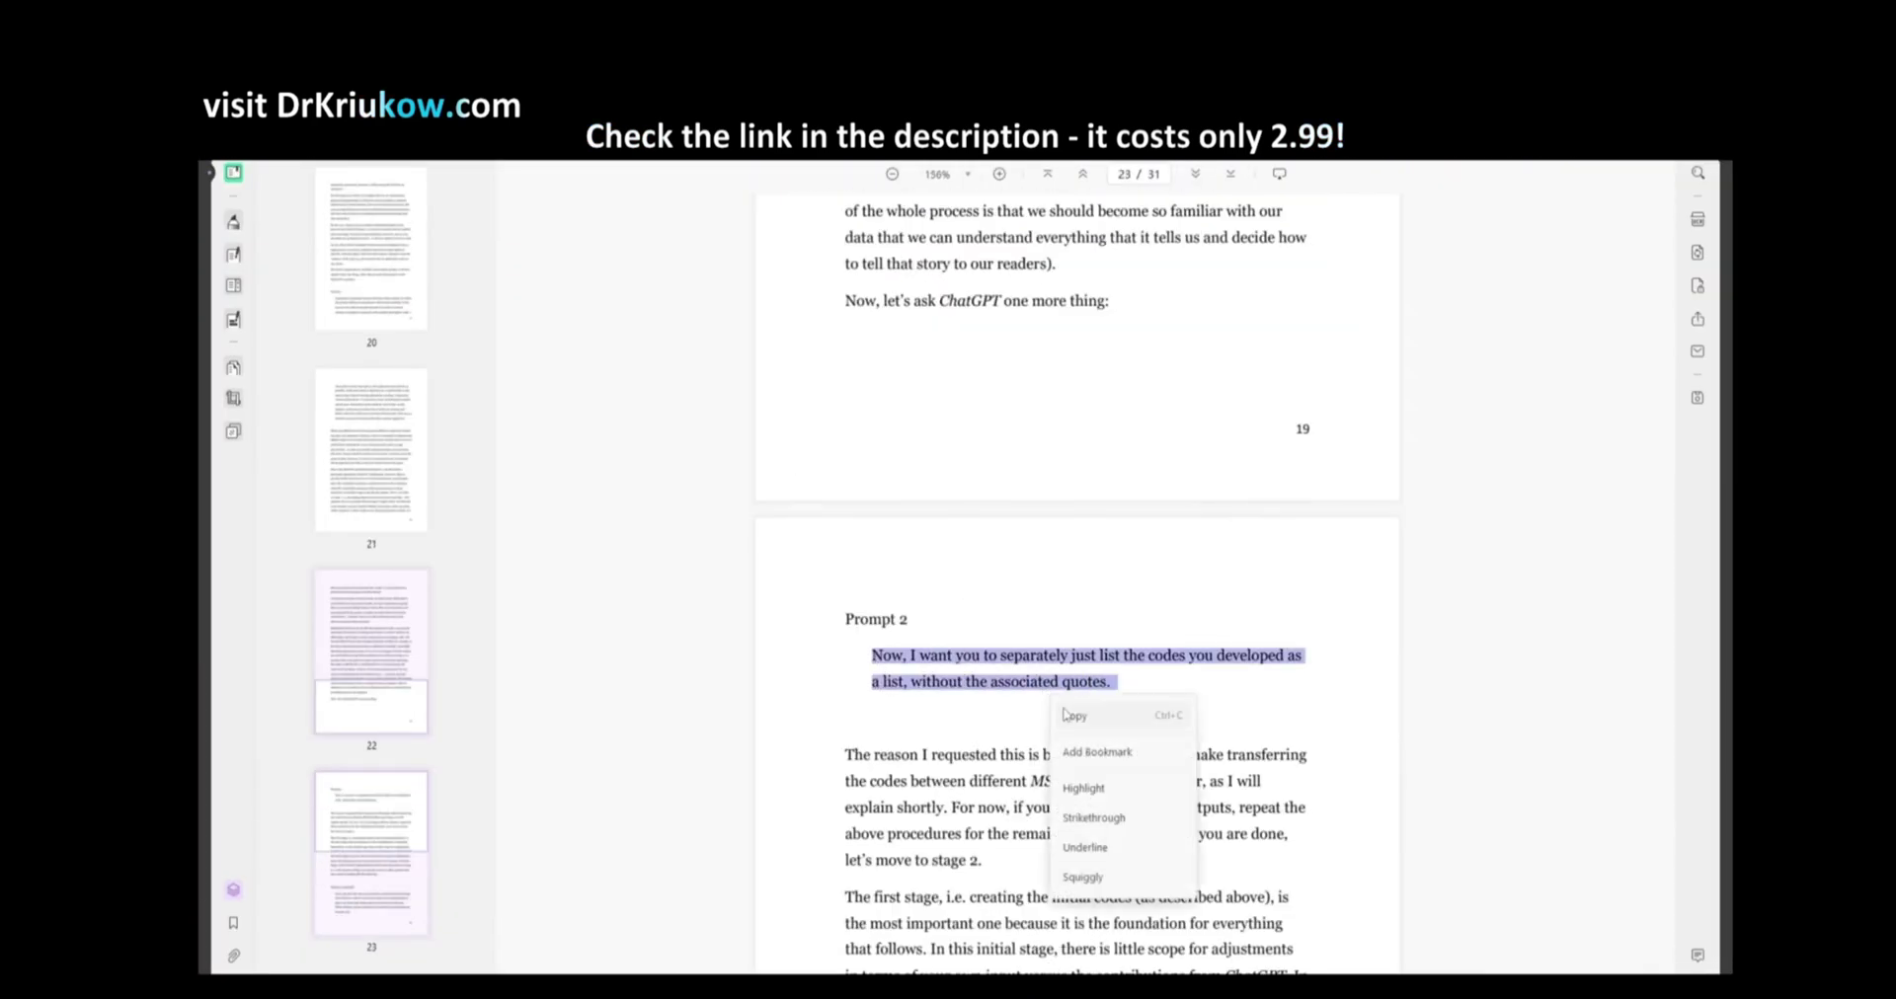
click(1075, 715)
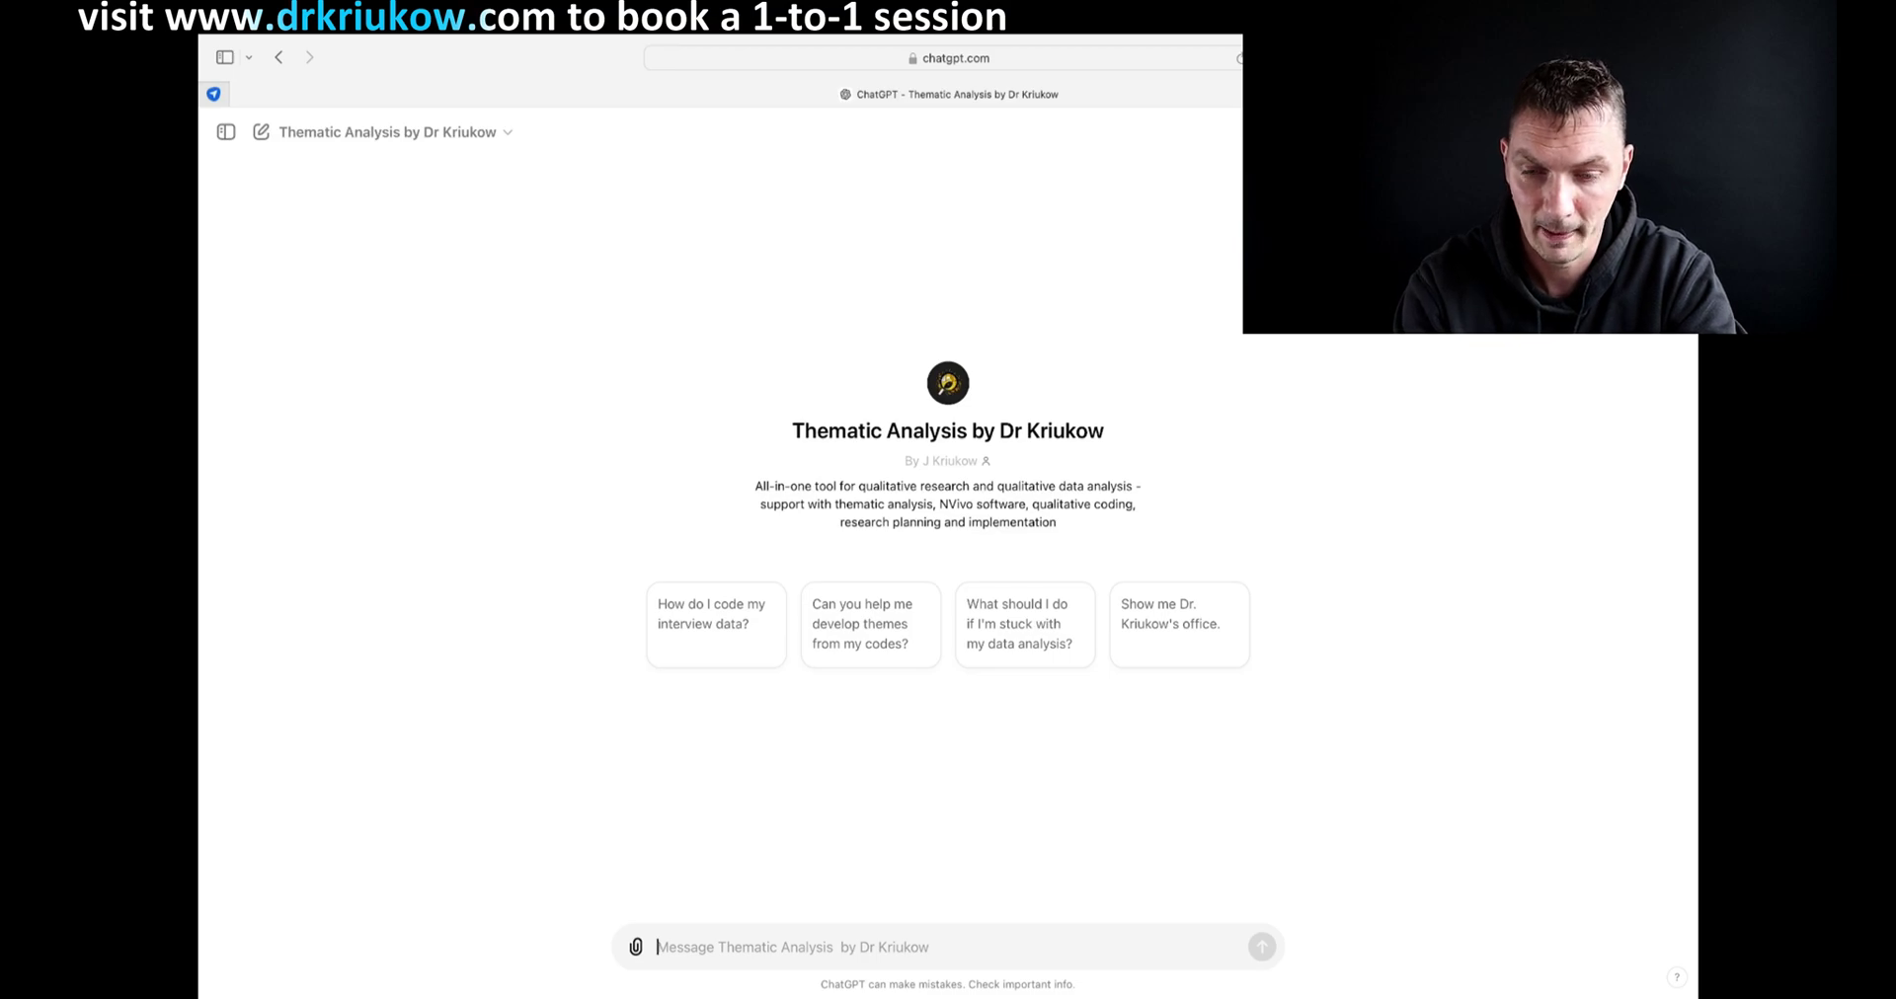
Step: Paste the methane emissions study prompt, with its research question and analysis request, into the message
key(super+v)
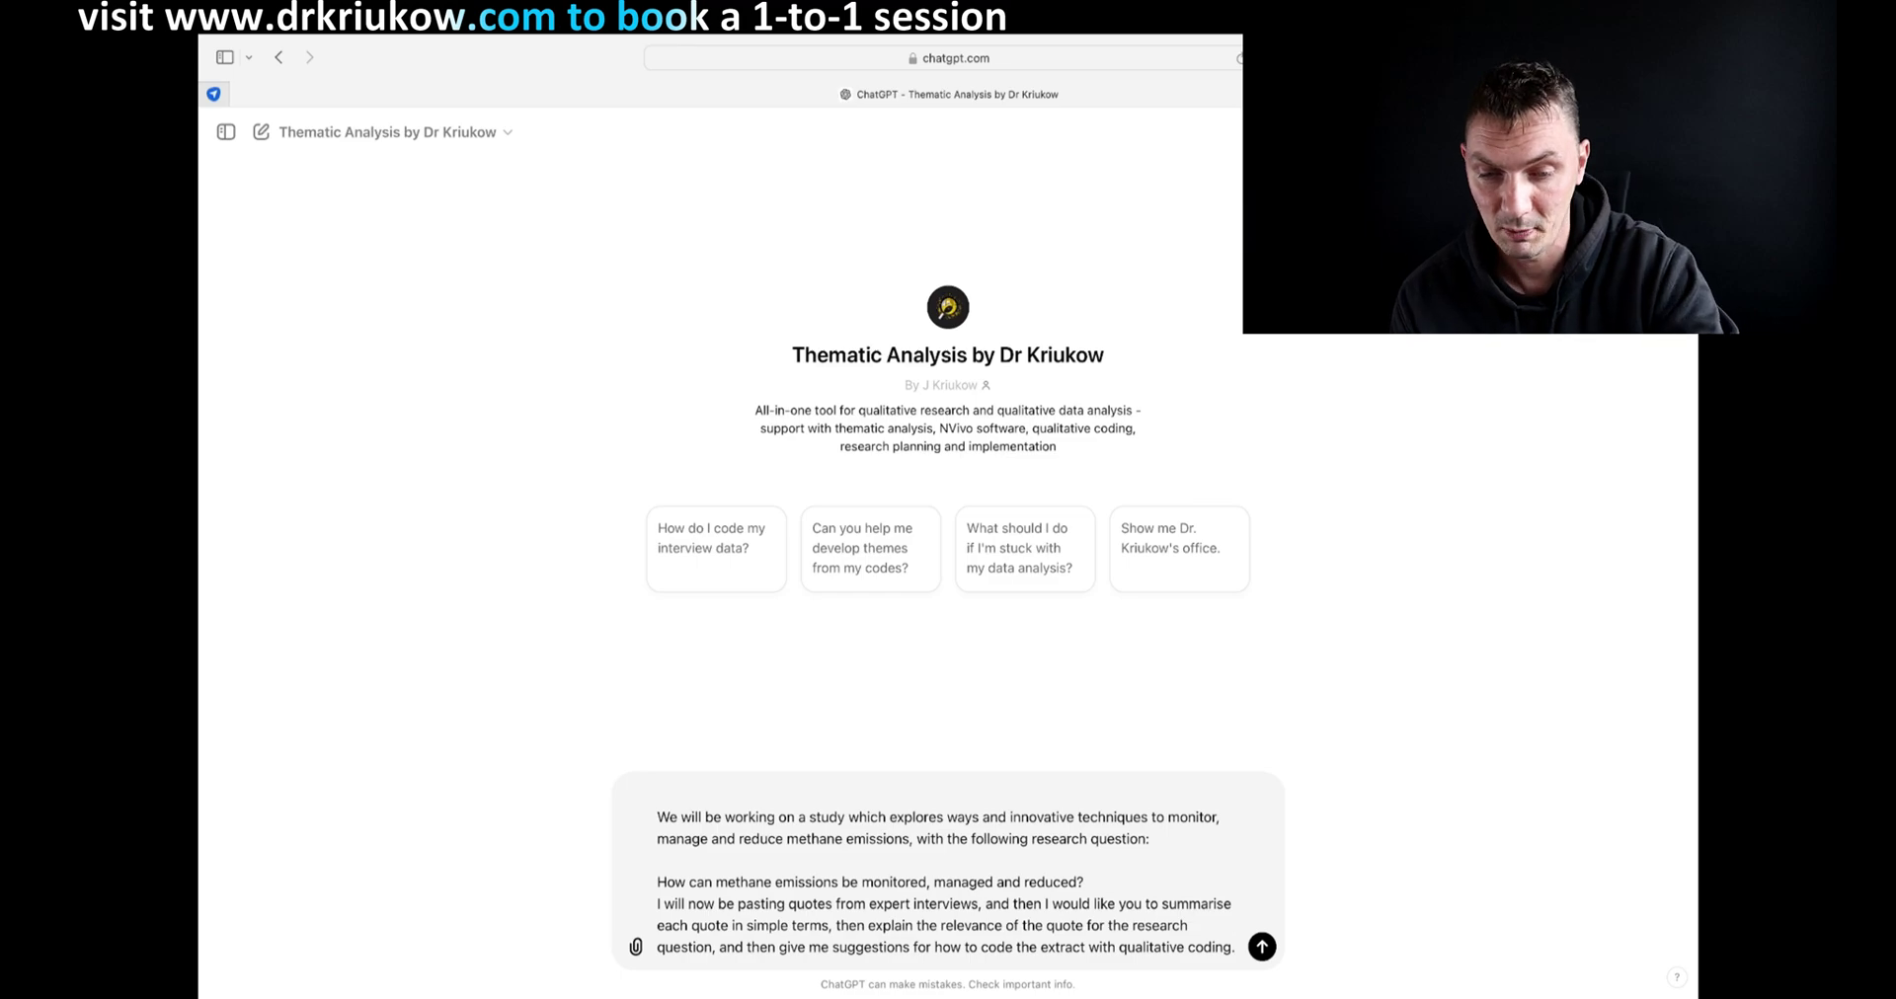
click(661, 901)
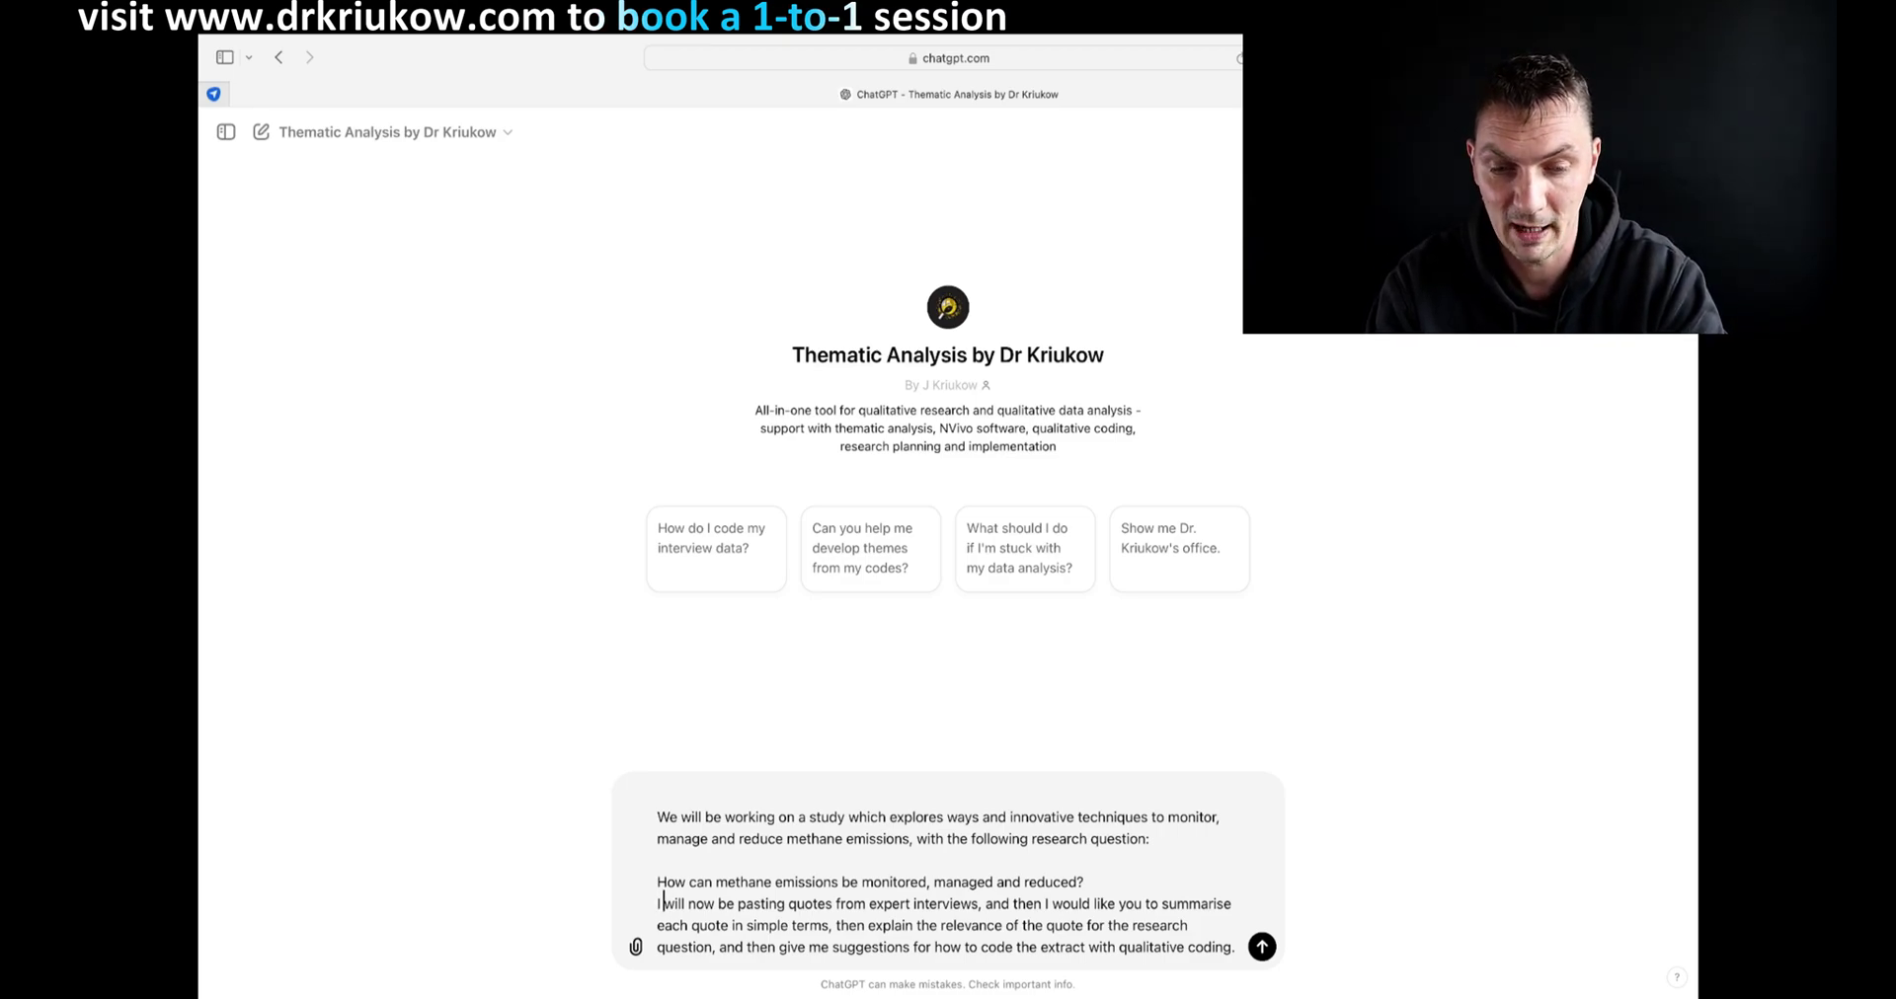
click(1235, 947)
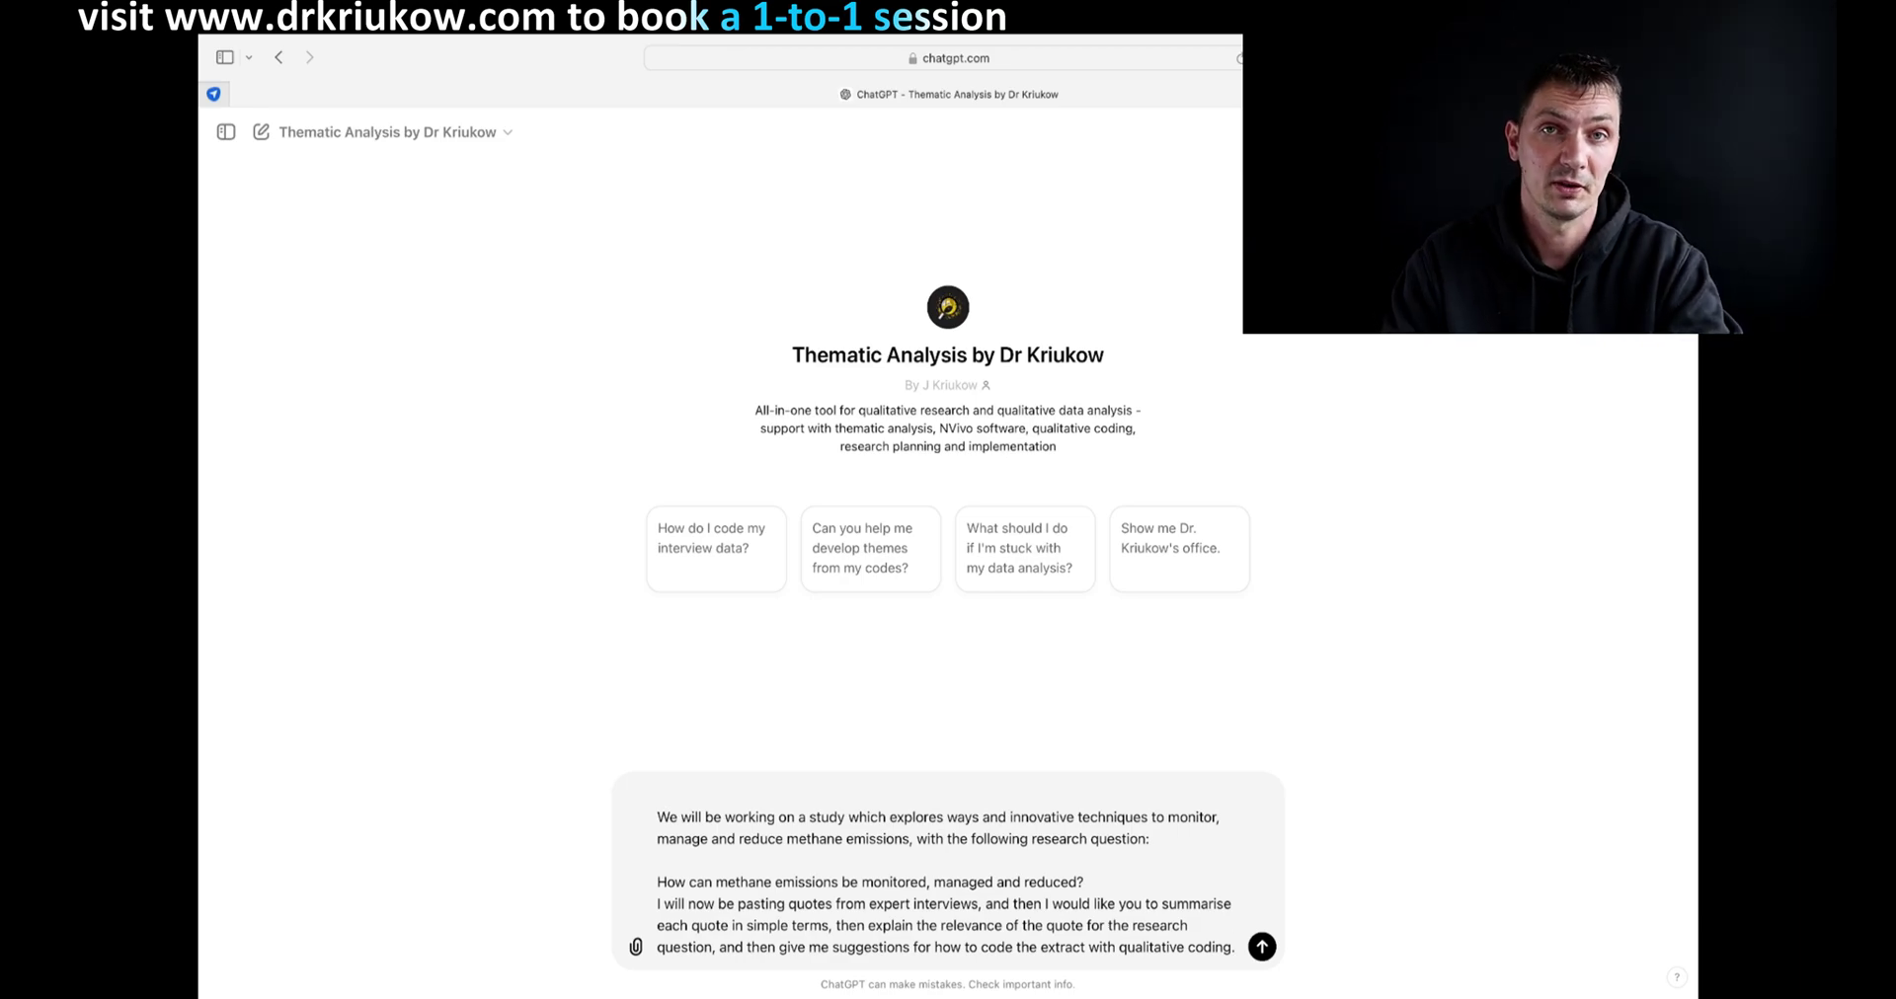
key(Return)
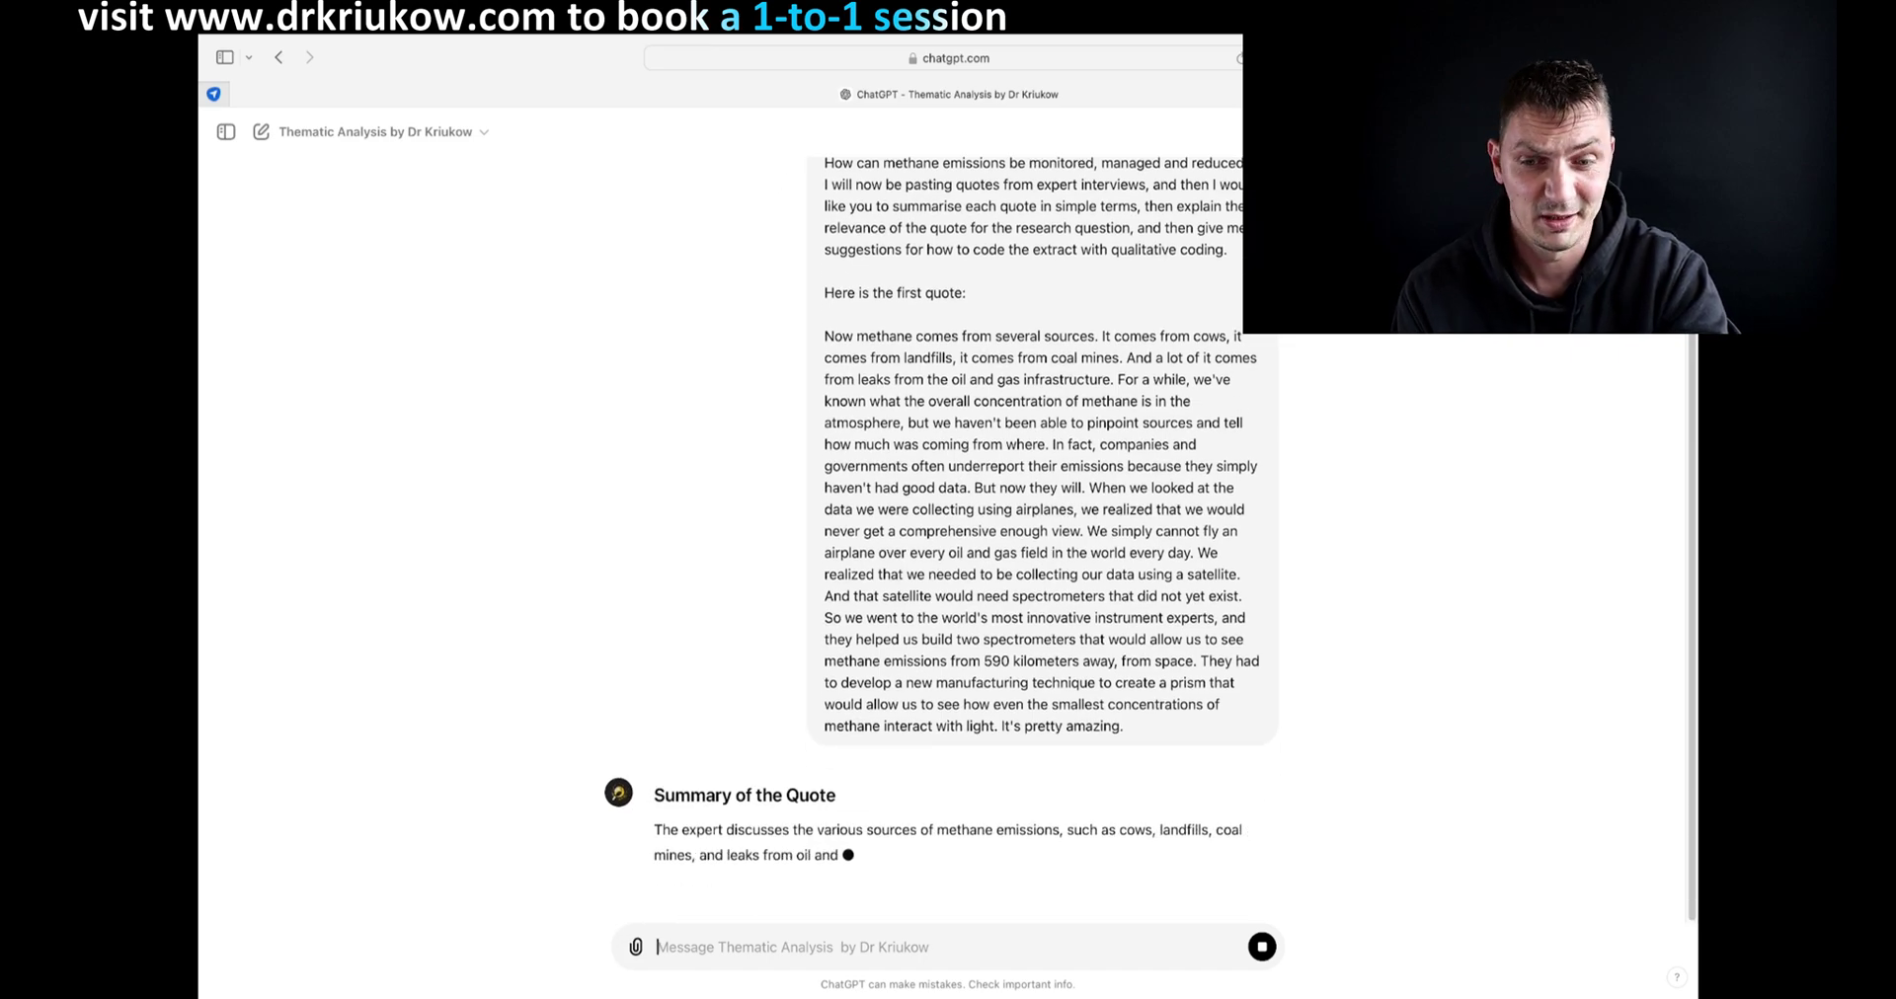
drag(897, 336, 1107, 532)
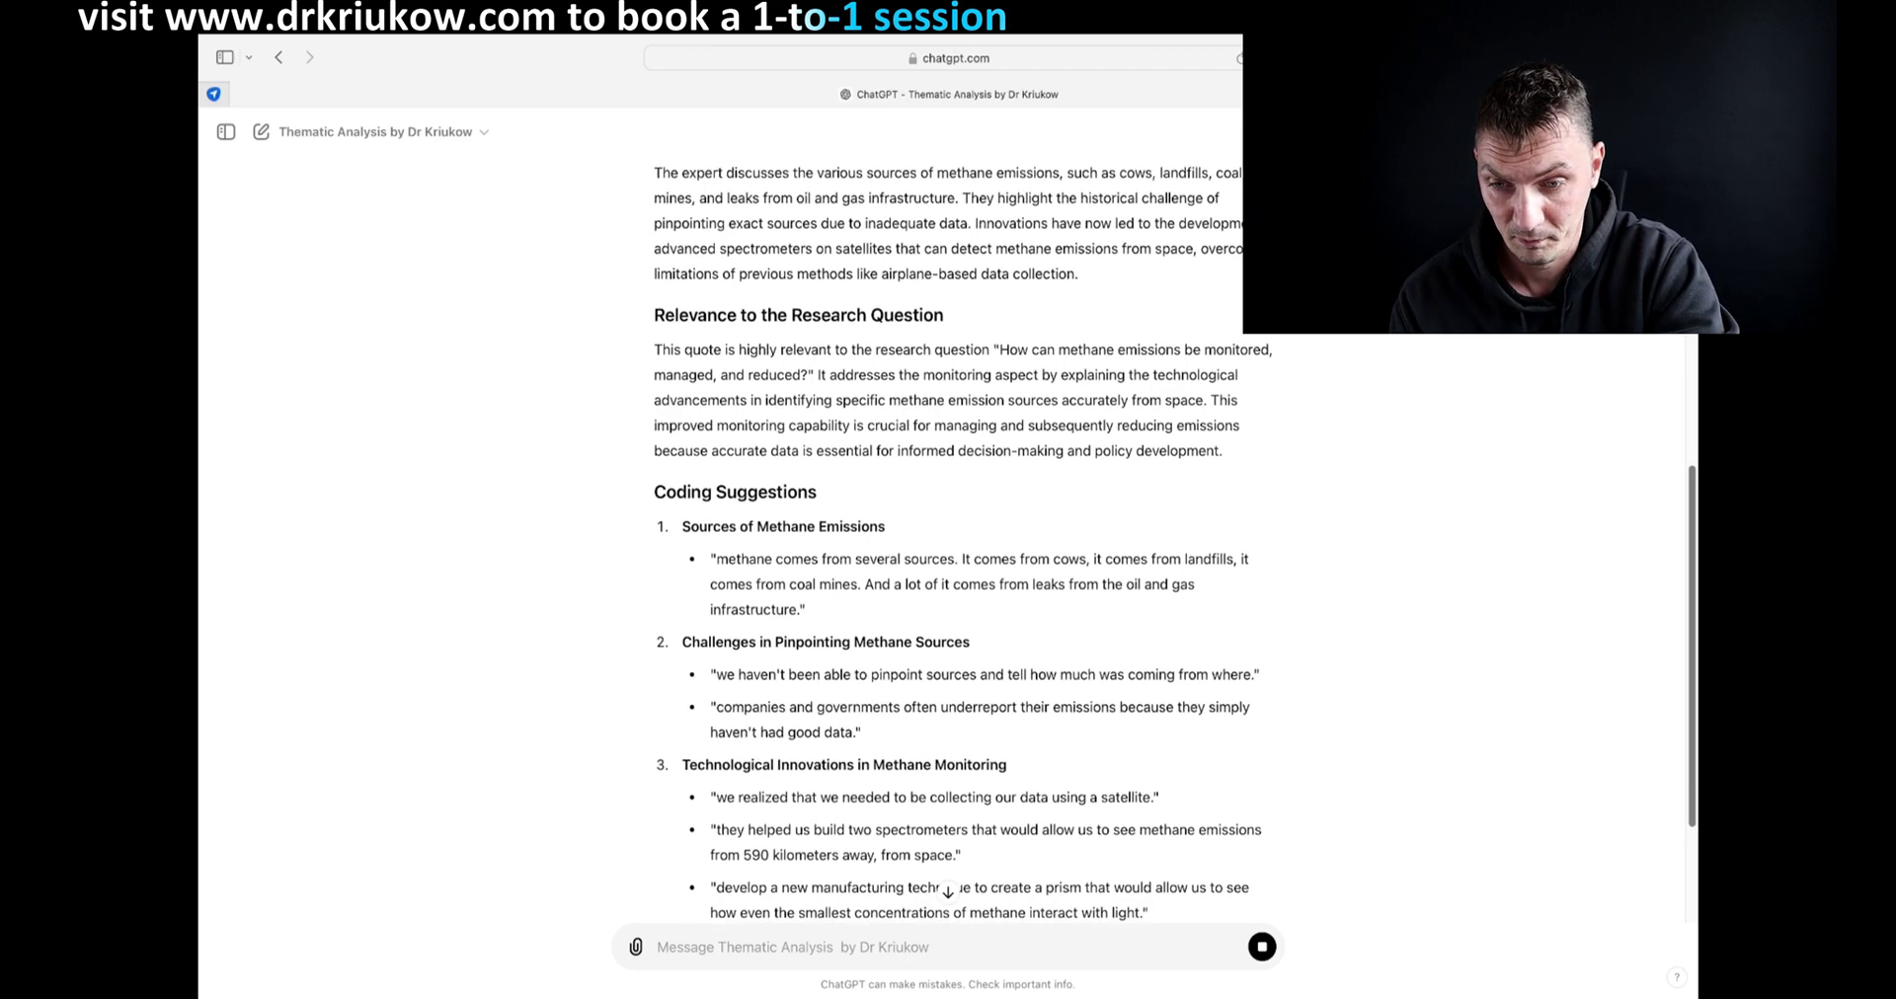
scroll(948, 538, down, 2)
scroll(948, 538, down, 1)
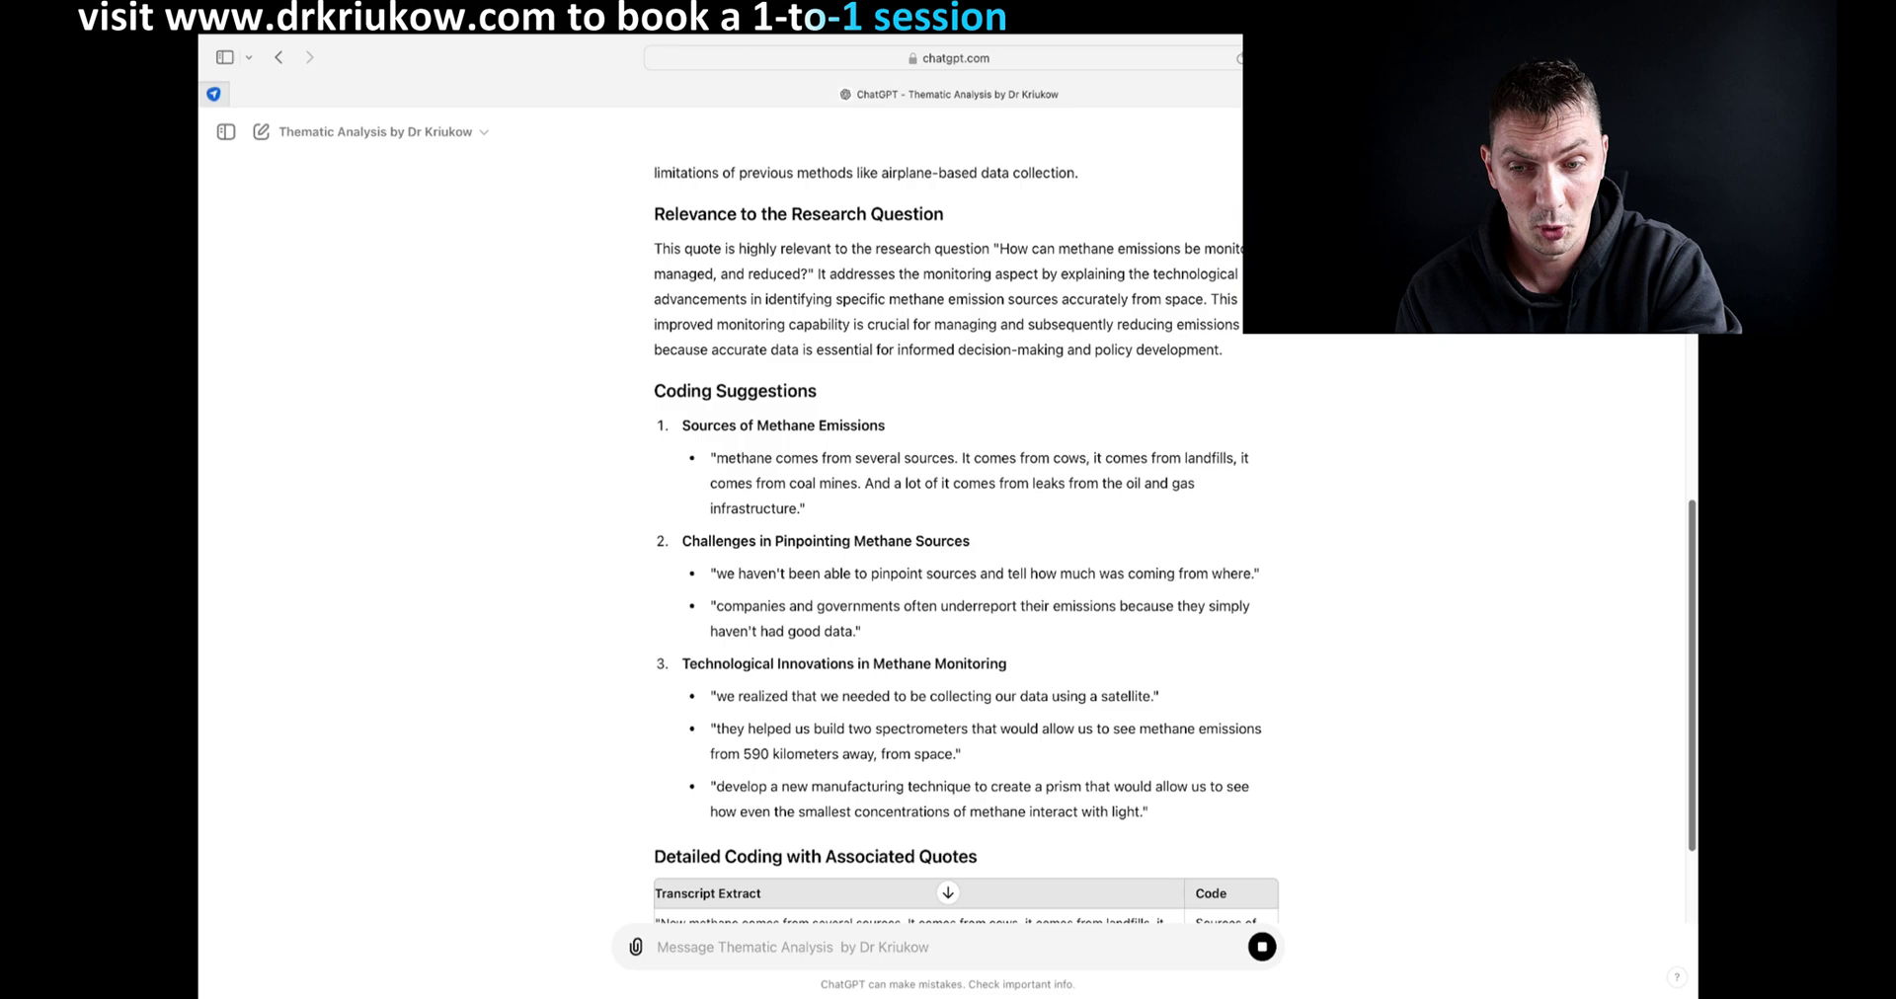
scroll(948, 538, down, 2)
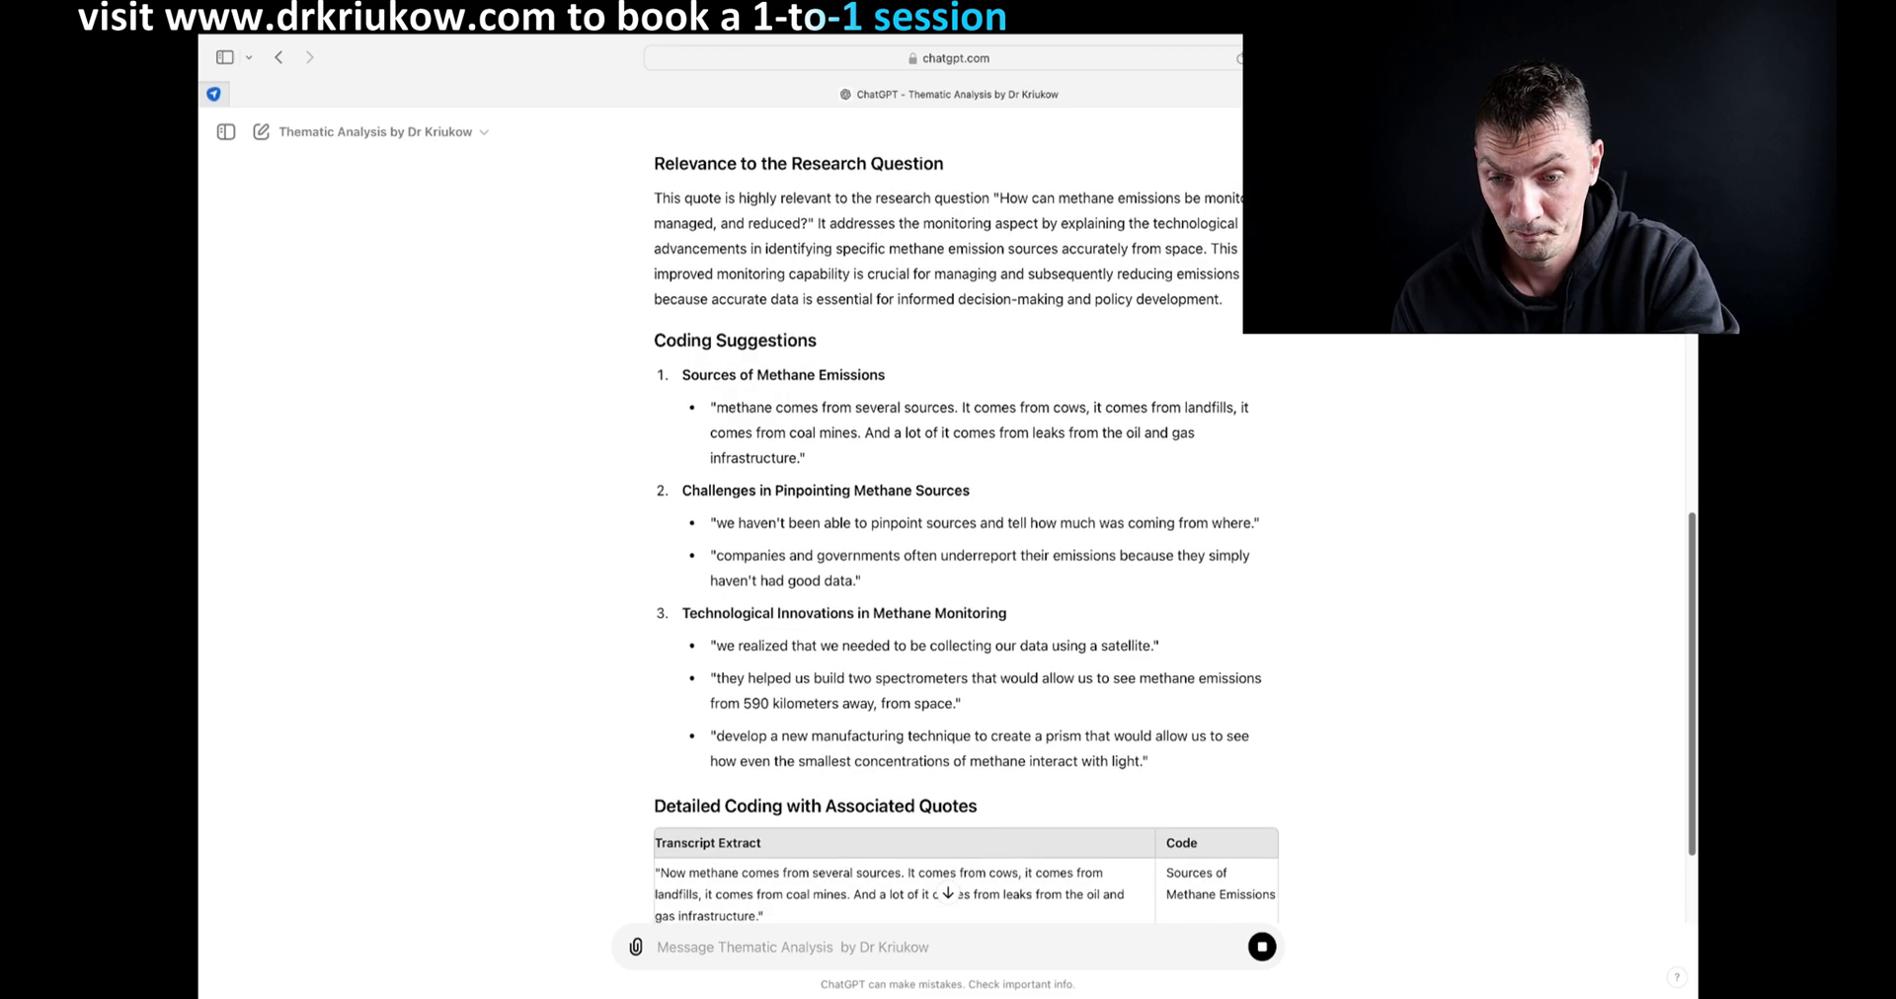
scroll(948, 539, down, 1)
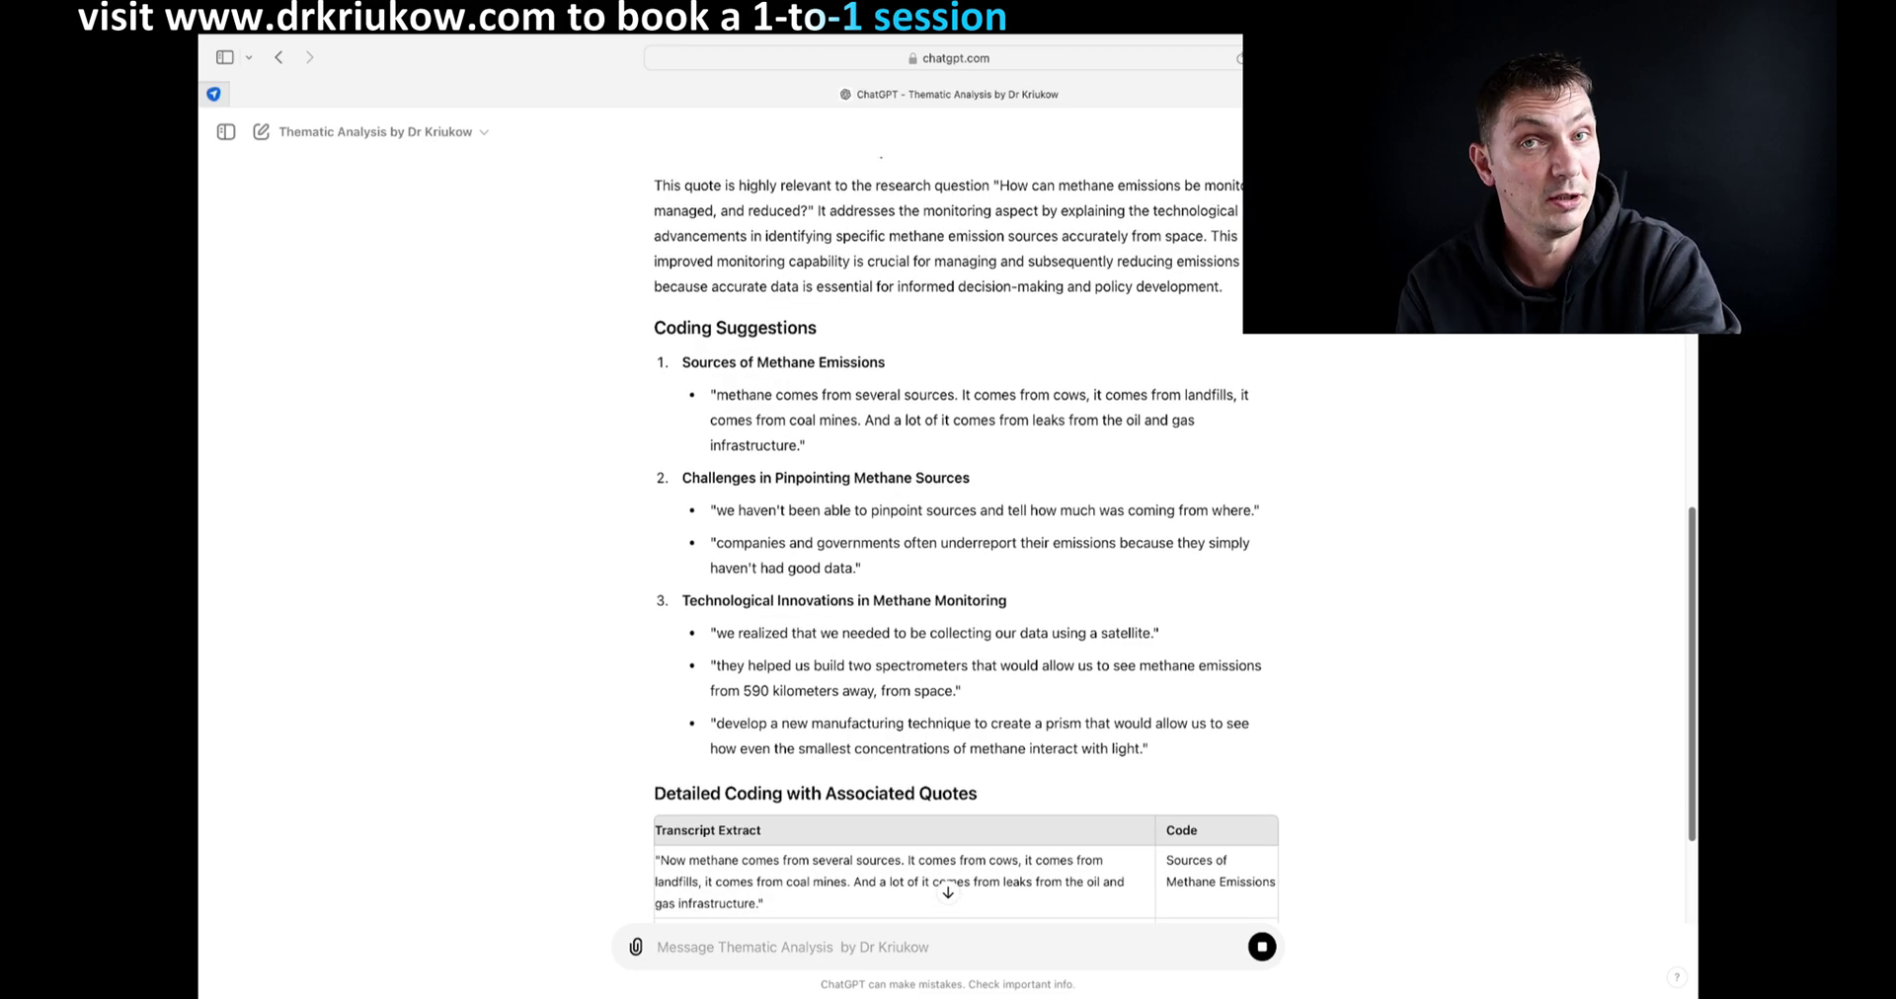
scroll(948, 538, down, 3)
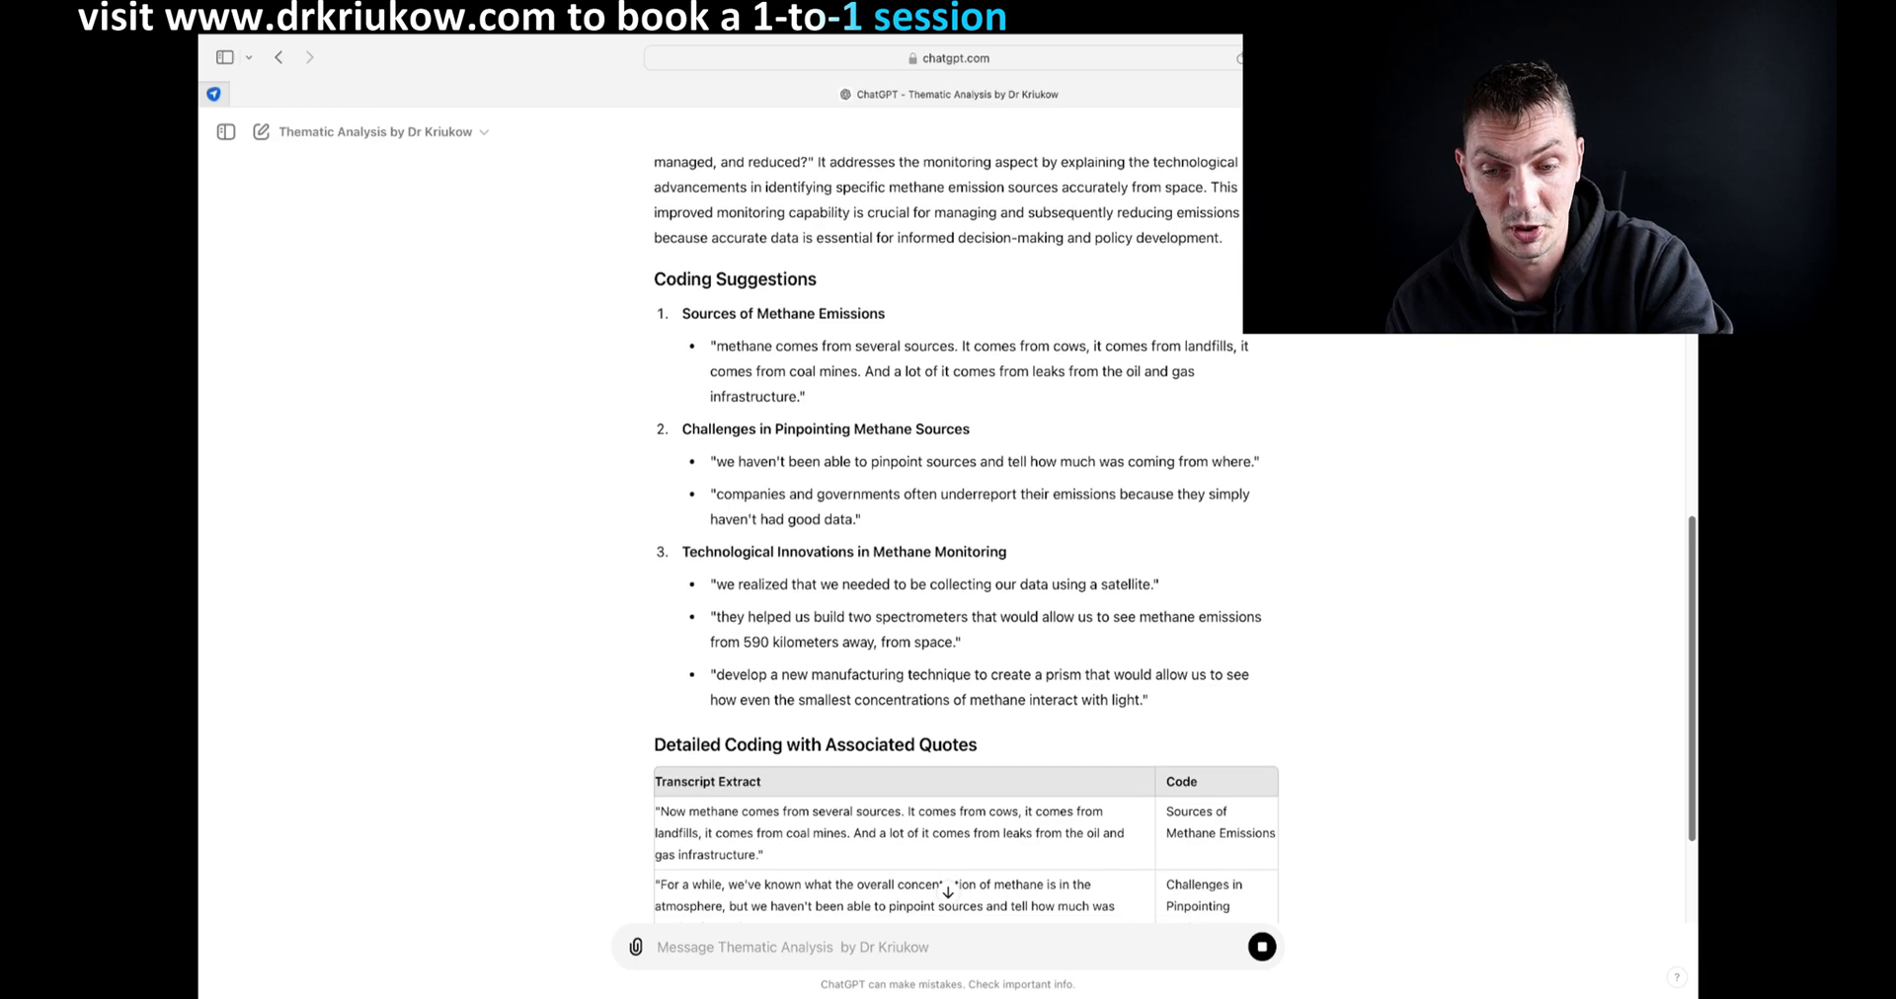
scroll(948, 538, down, 3)
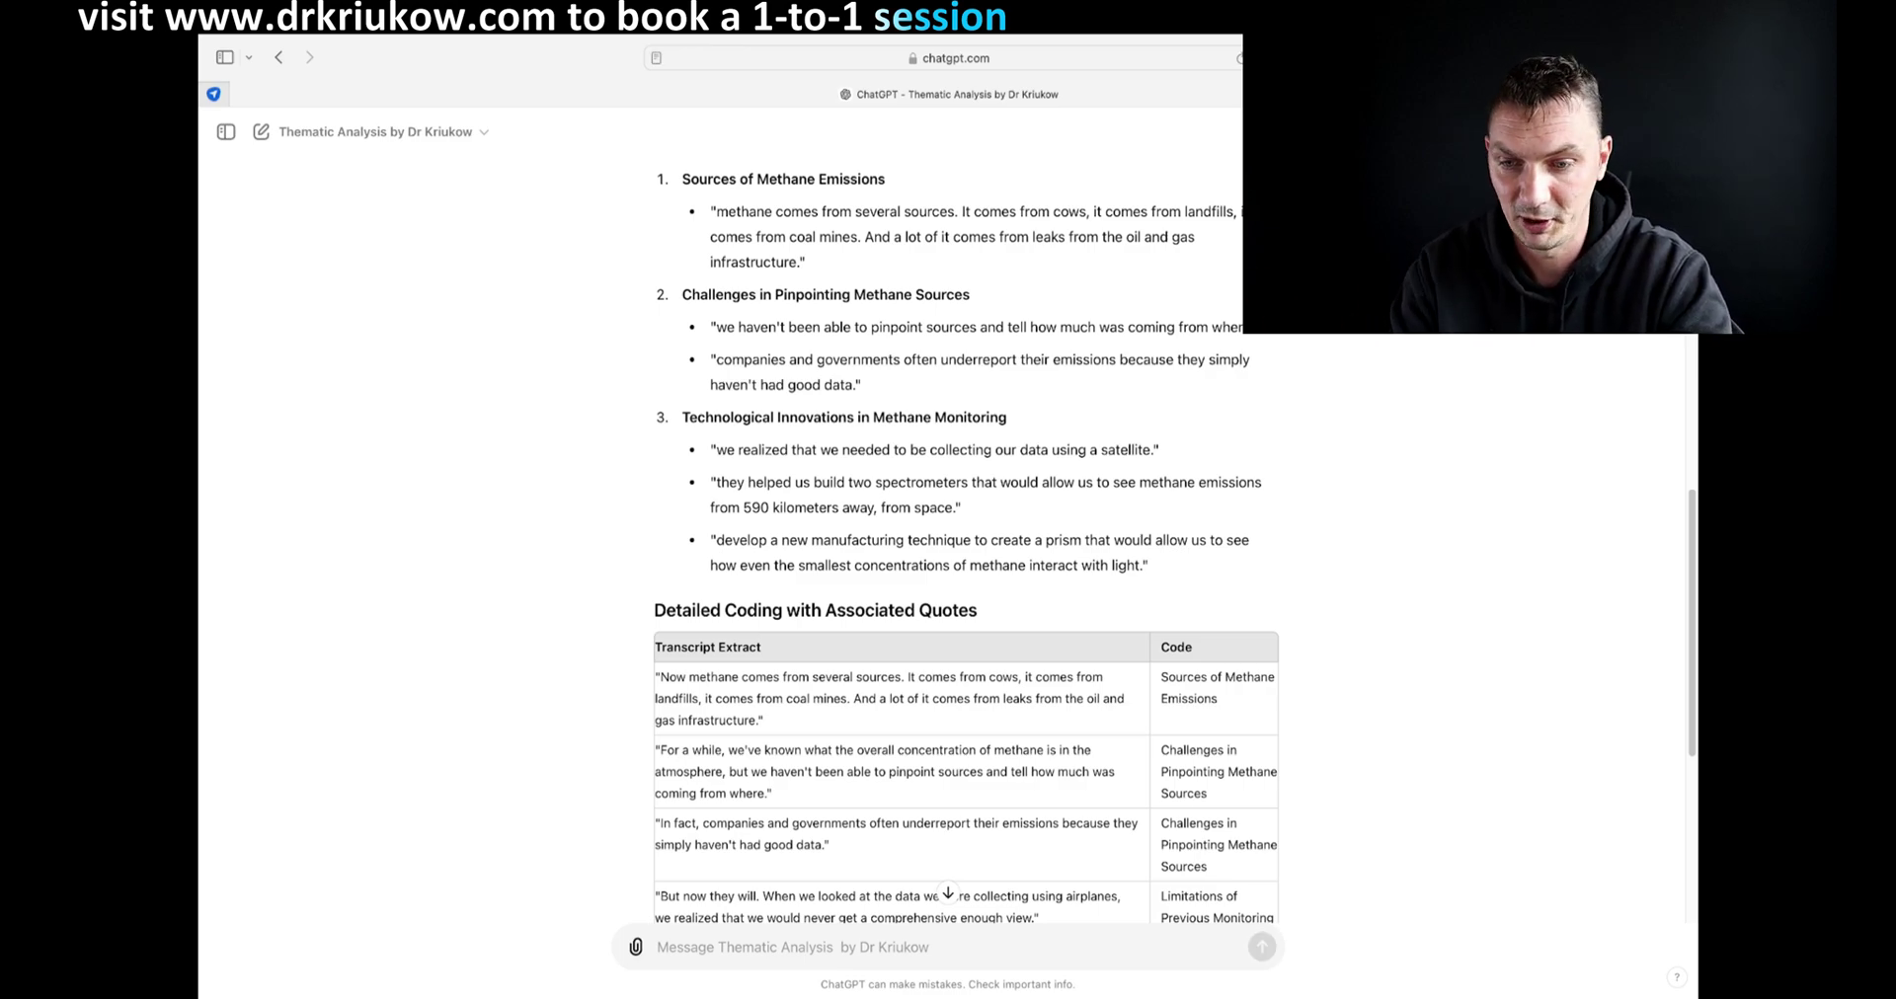
scroll(966, 540, down, 5)
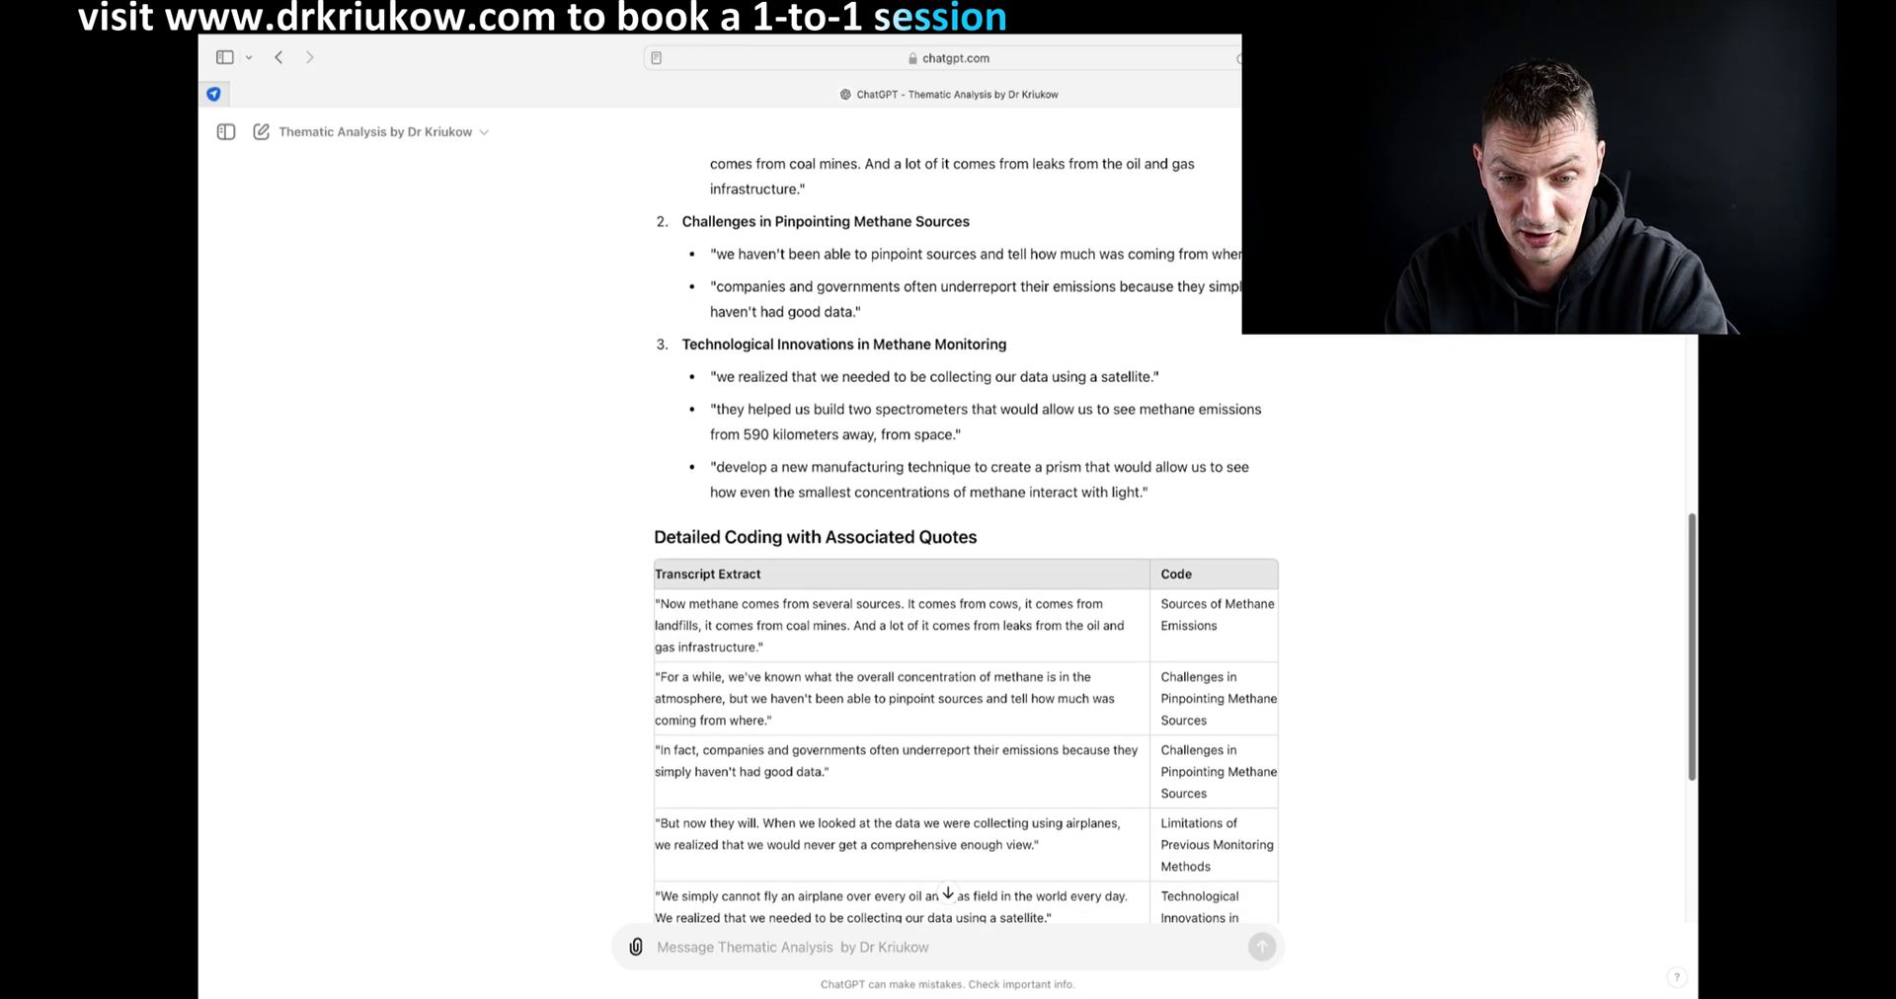
scroll(966, 540, down, 3)
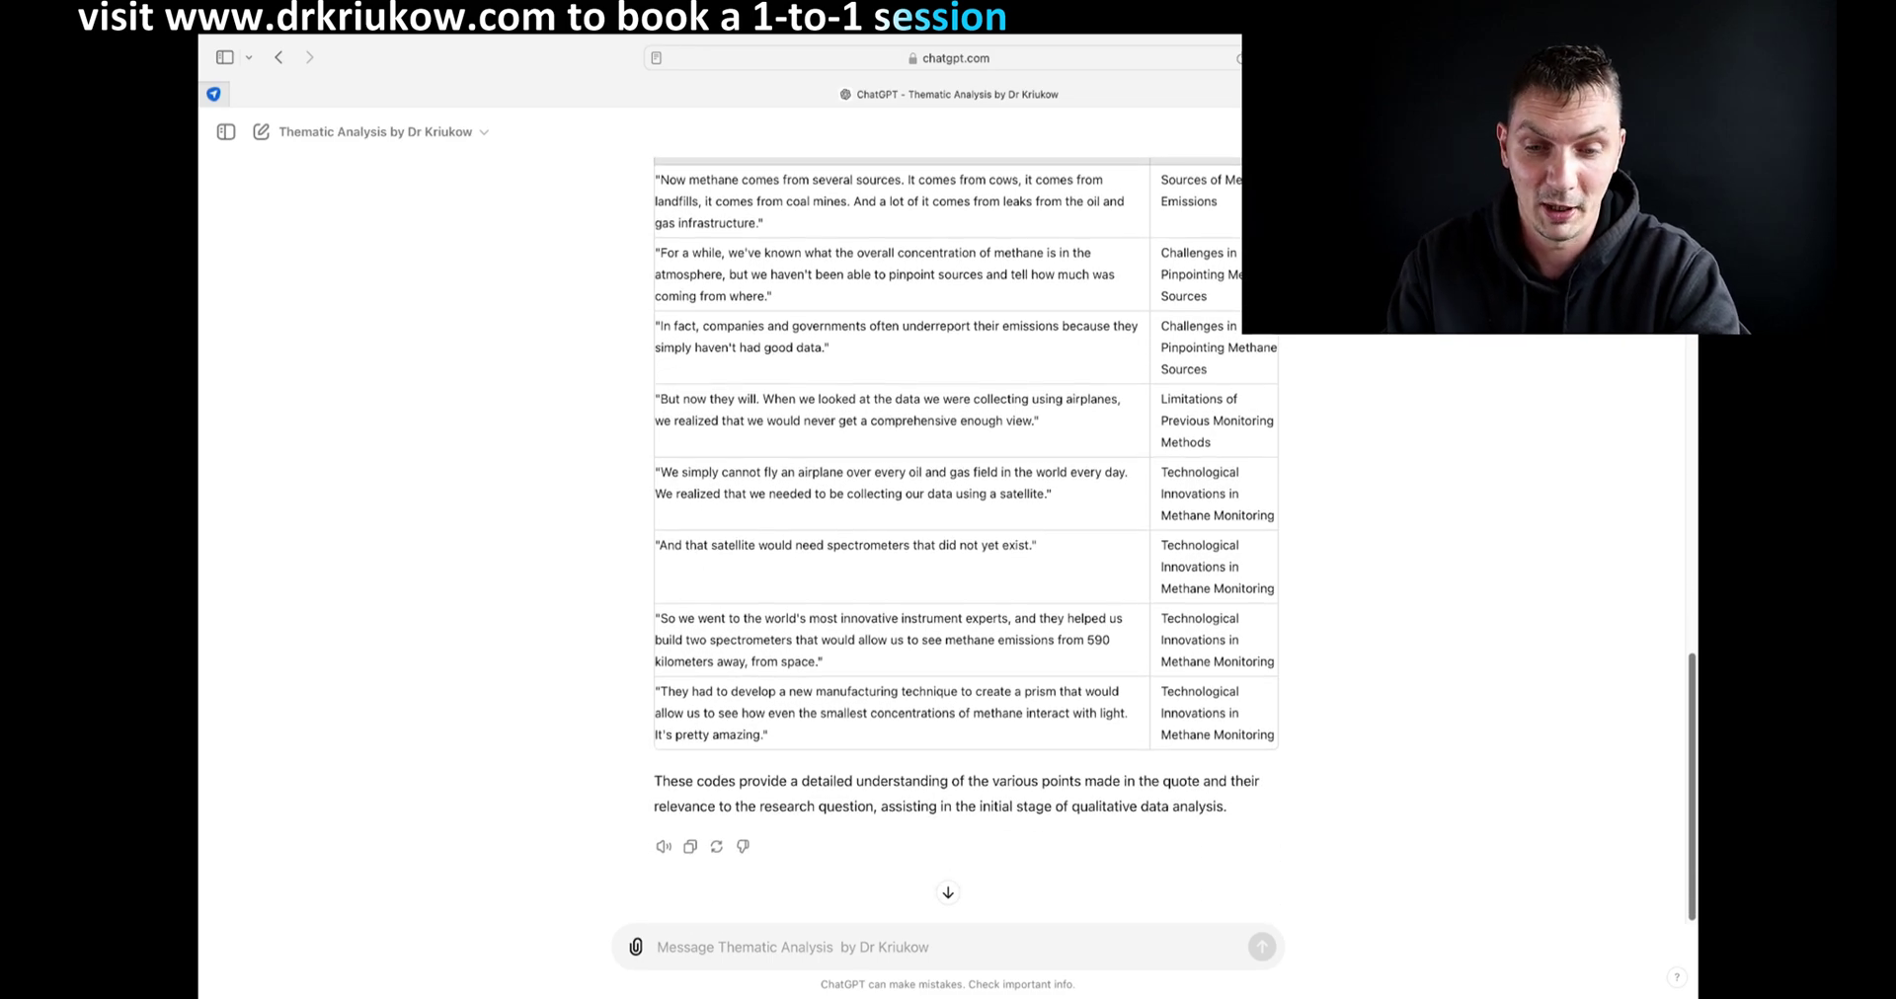
scroll(966, 540, up, 4)
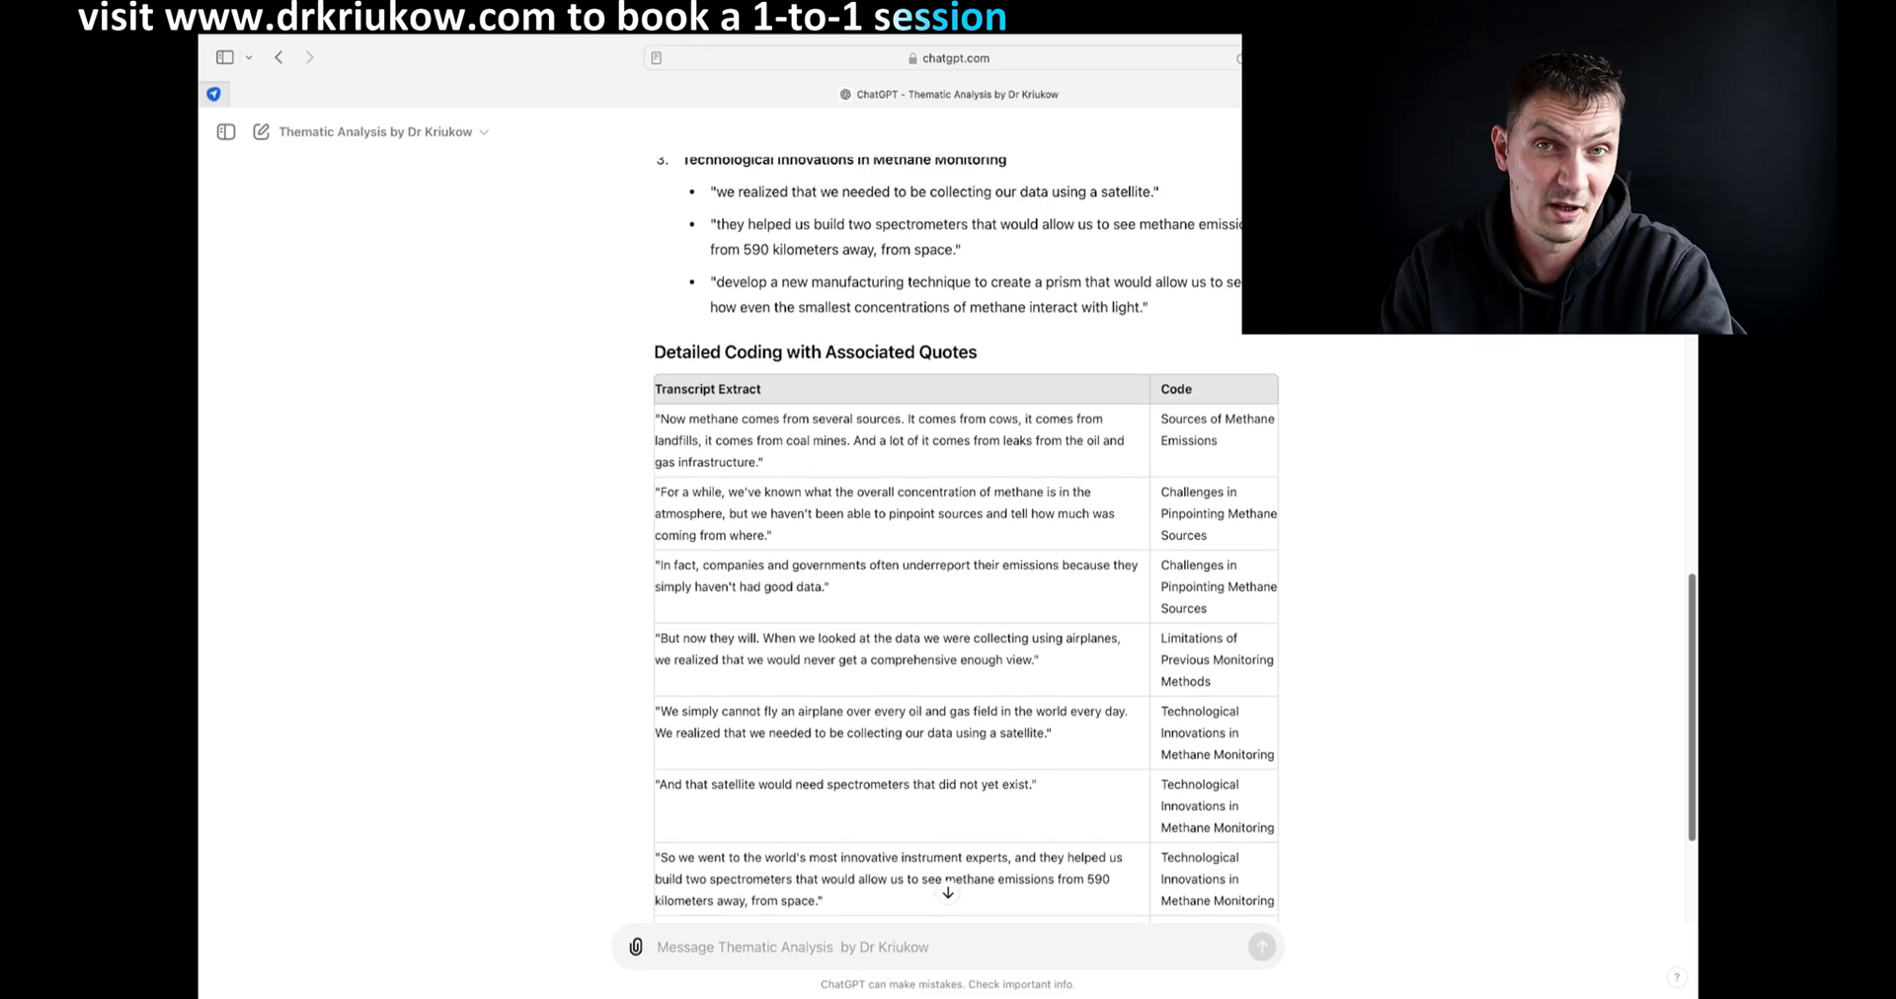
scroll(966, 540, up, 1)
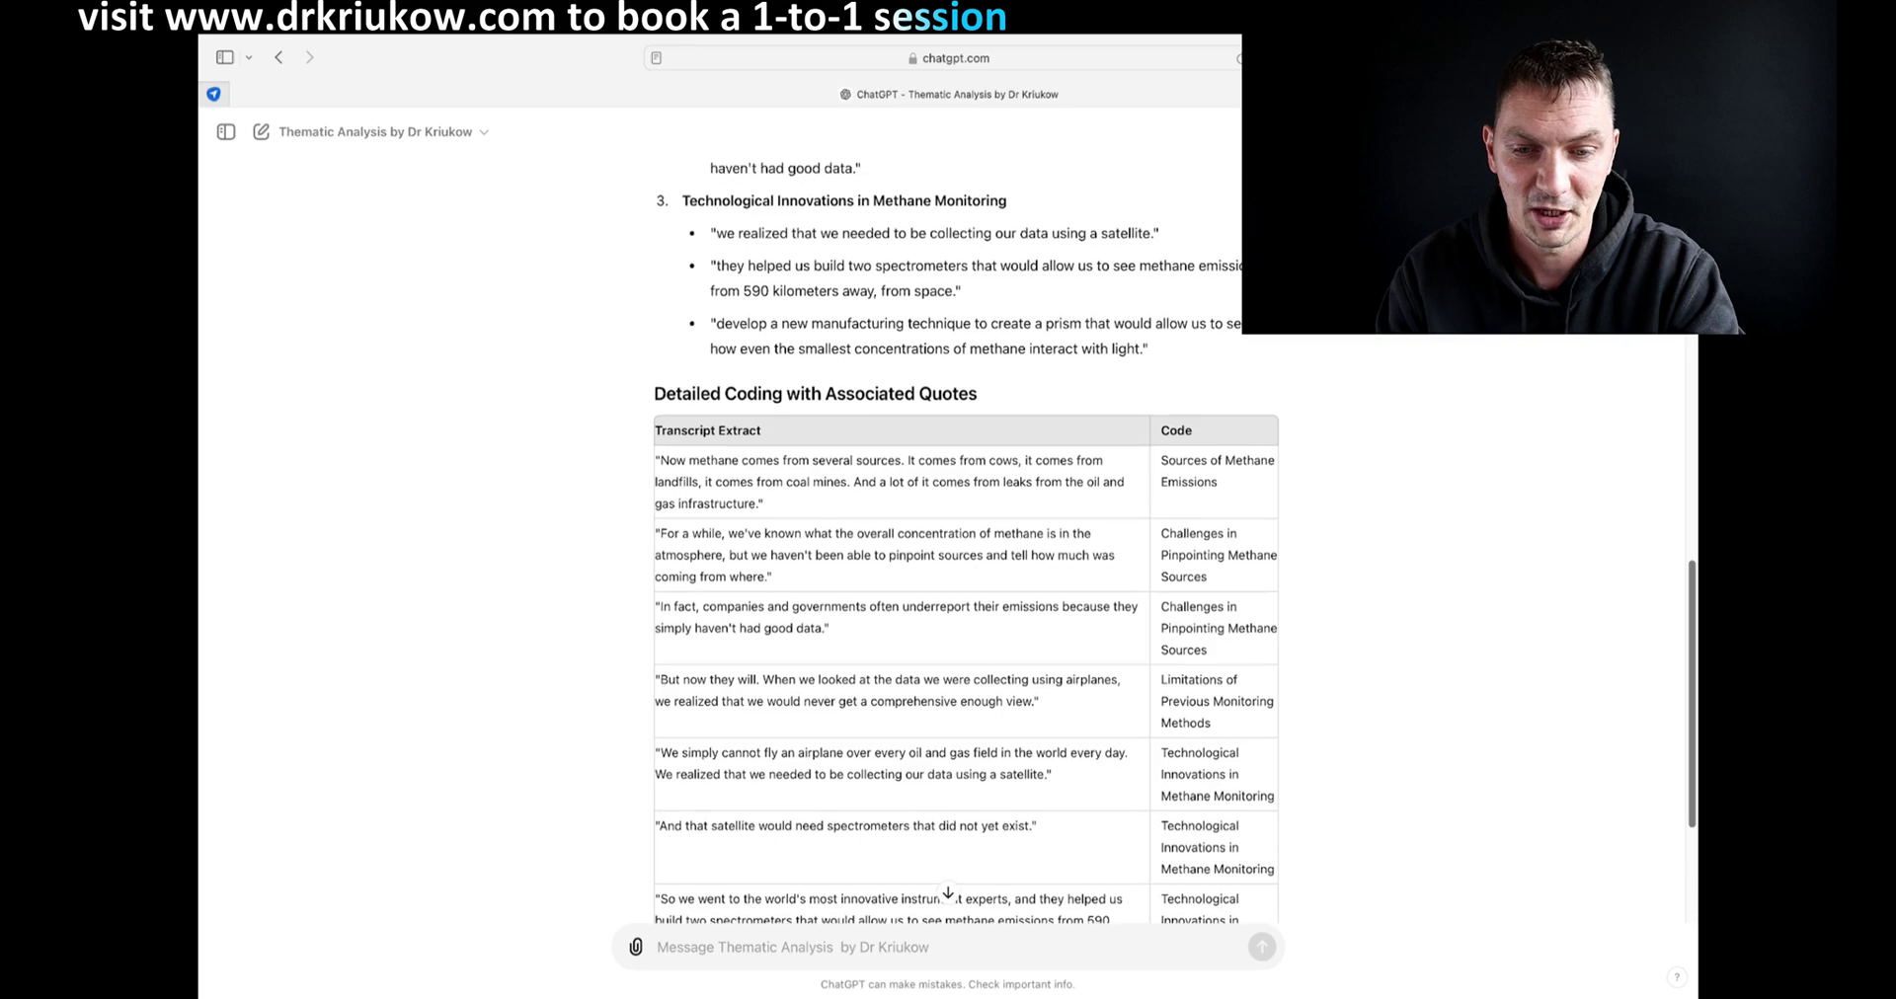
scroll(966, 541, down, 4)
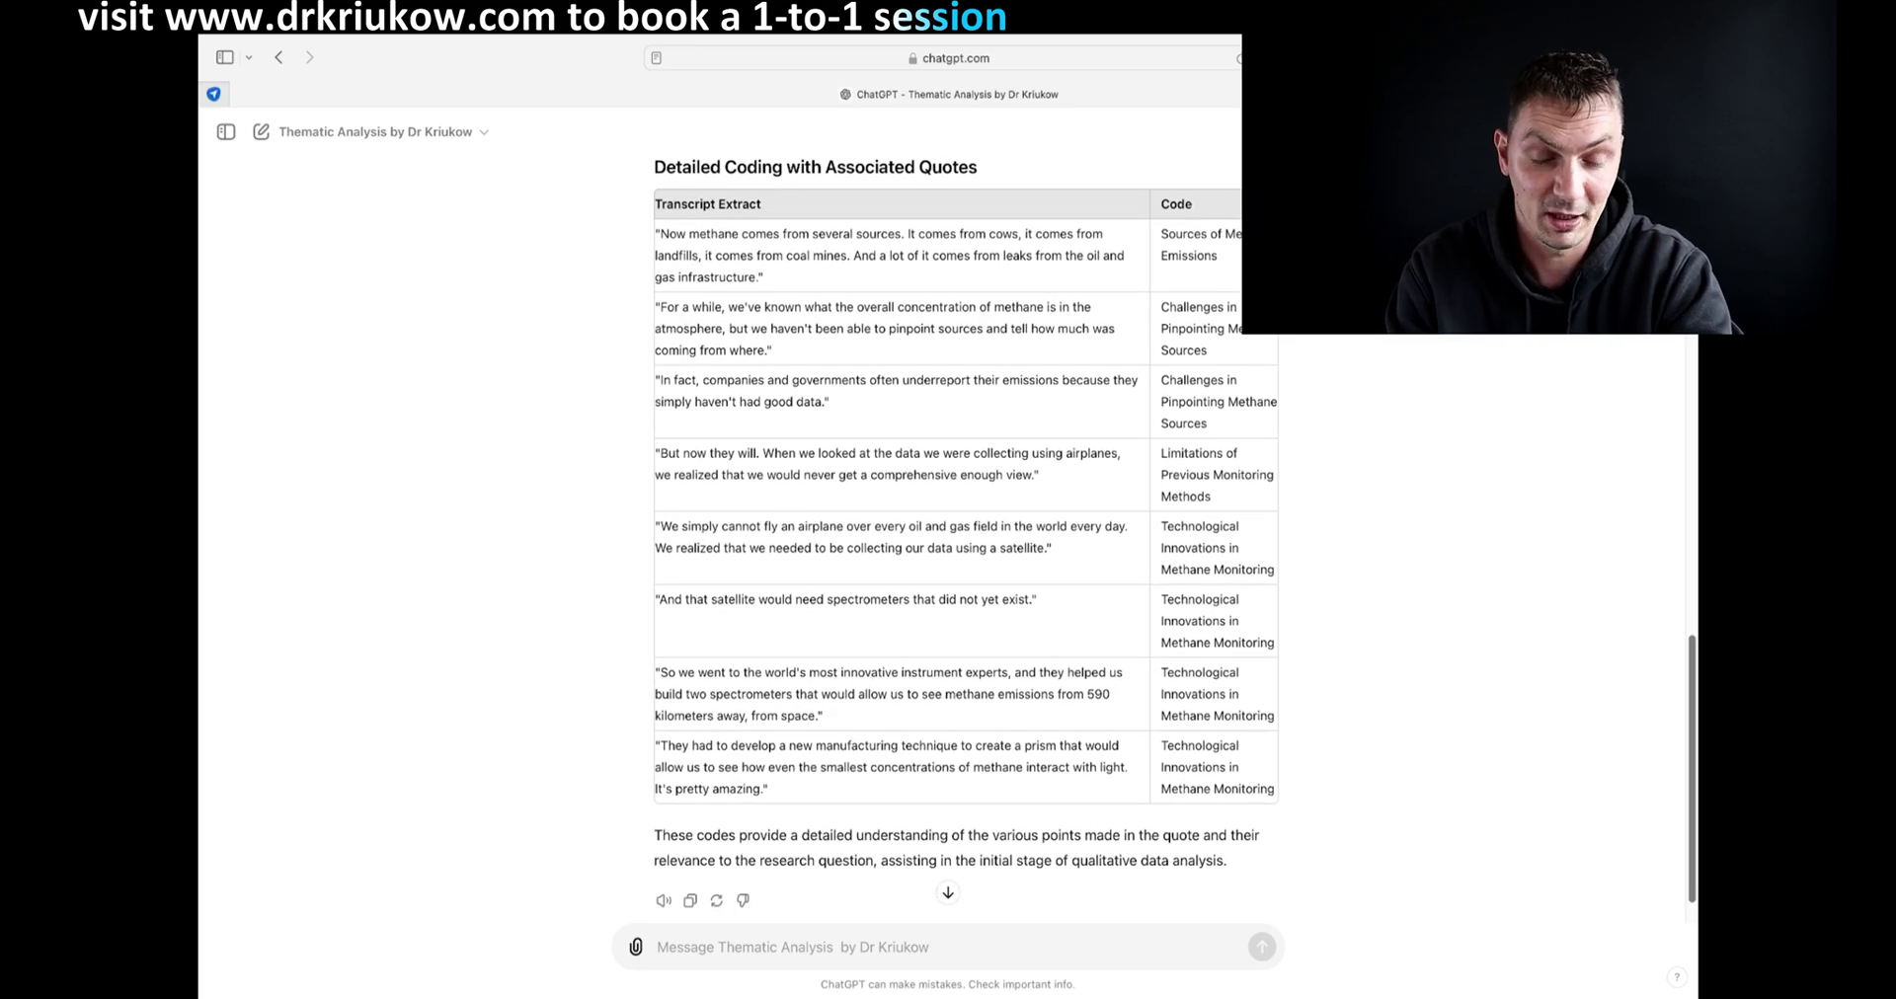
scroll(966, 540, down, 1)
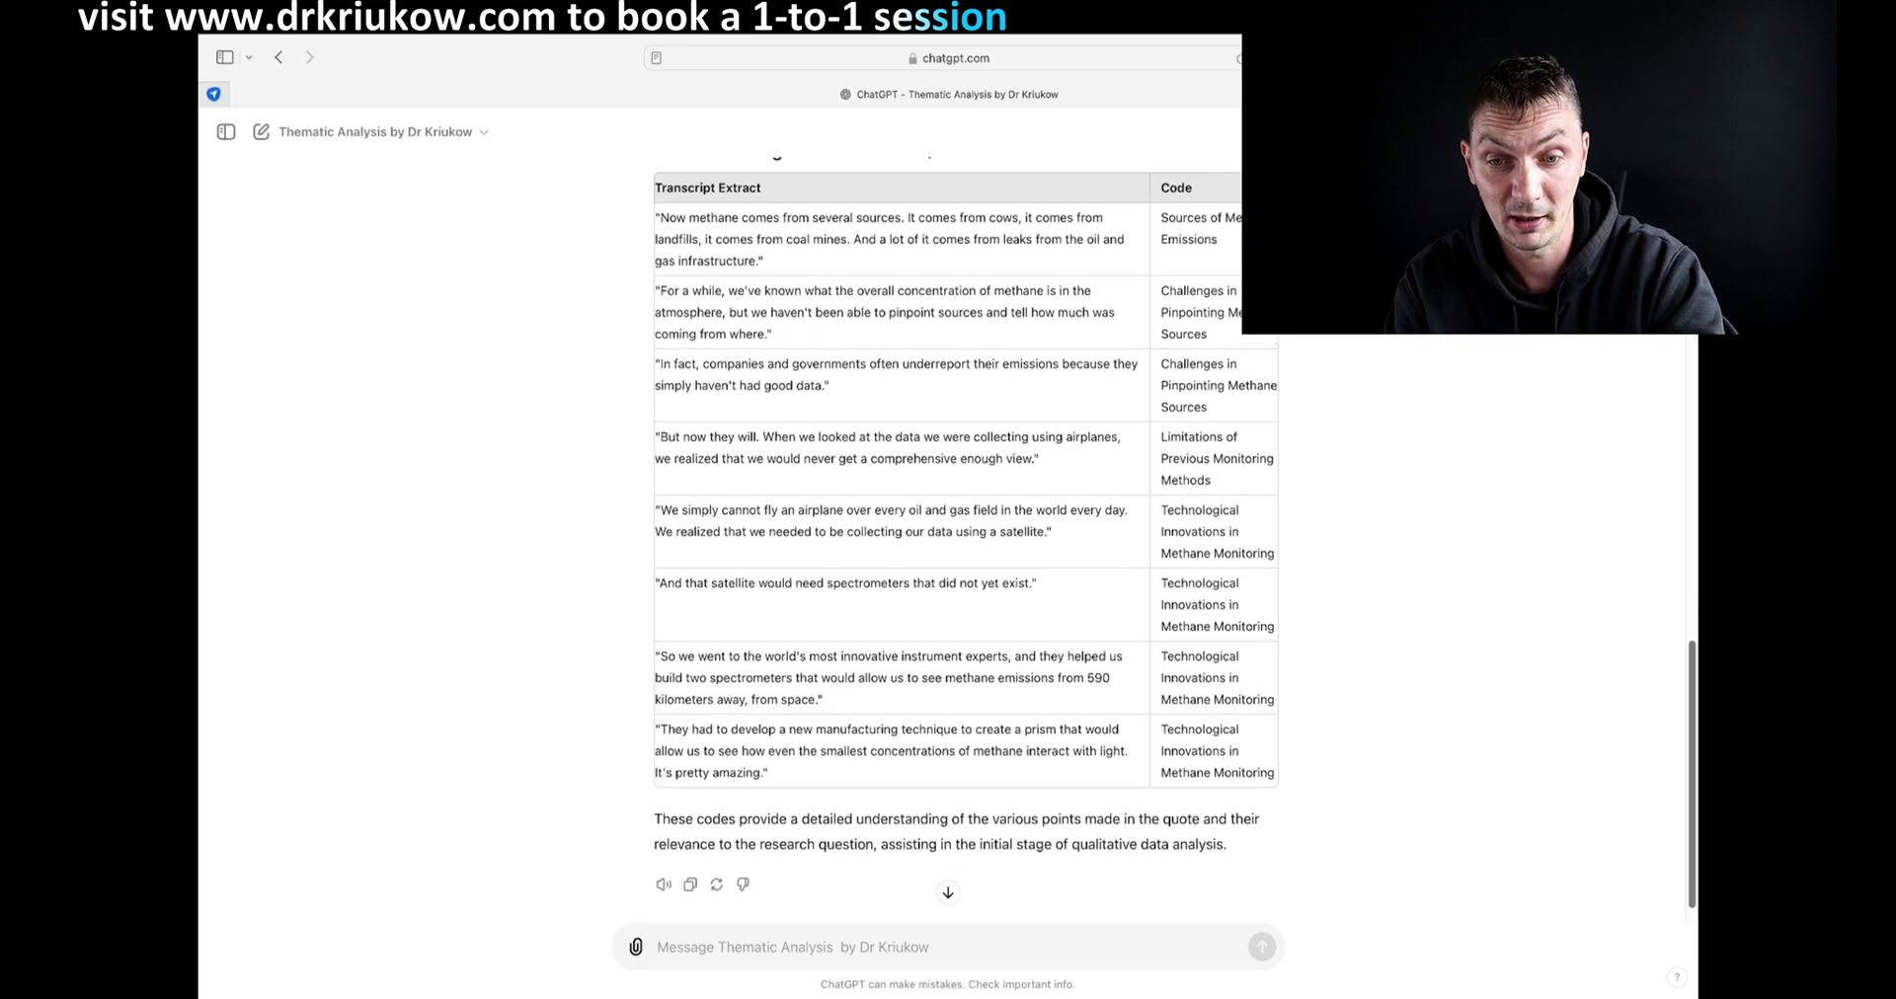
scroll(966, 541, up, 1)
scroll(966, 540, down, 1)
scroll(966, 540, up, 1)
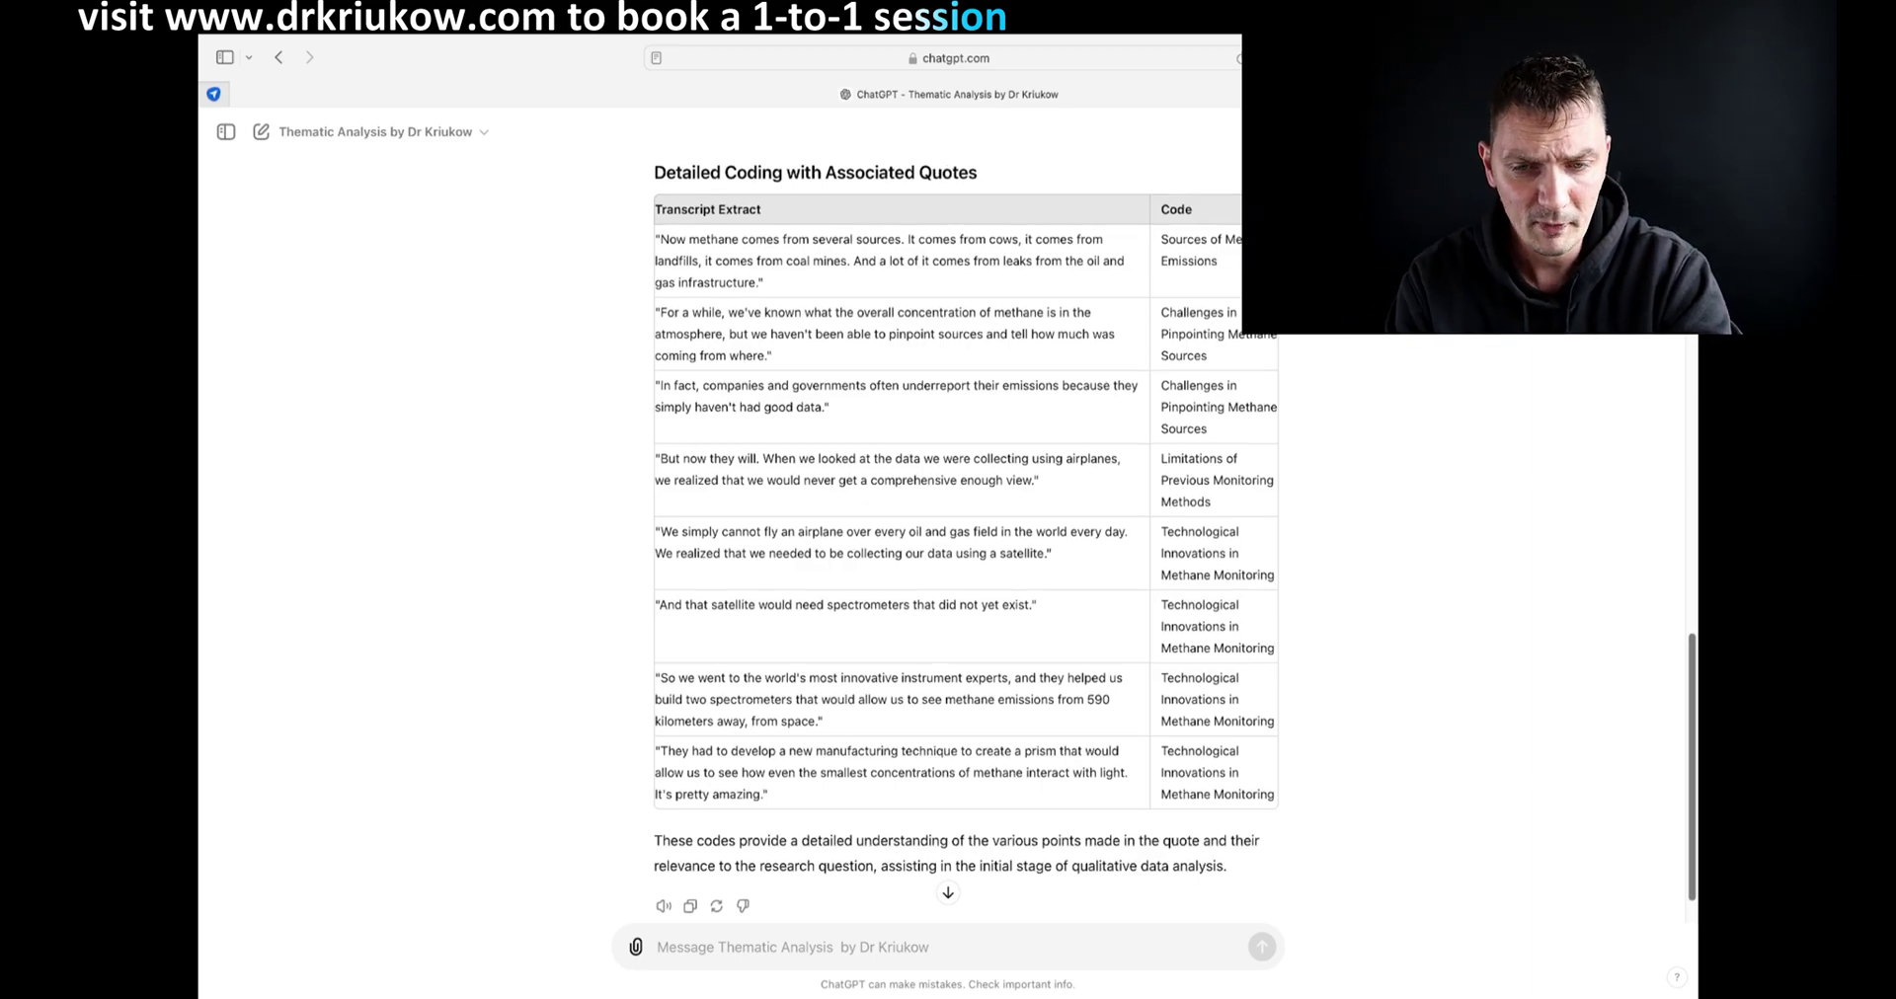
scroll(966, 540, up, 1)
scroll(948, 533, down, 2)
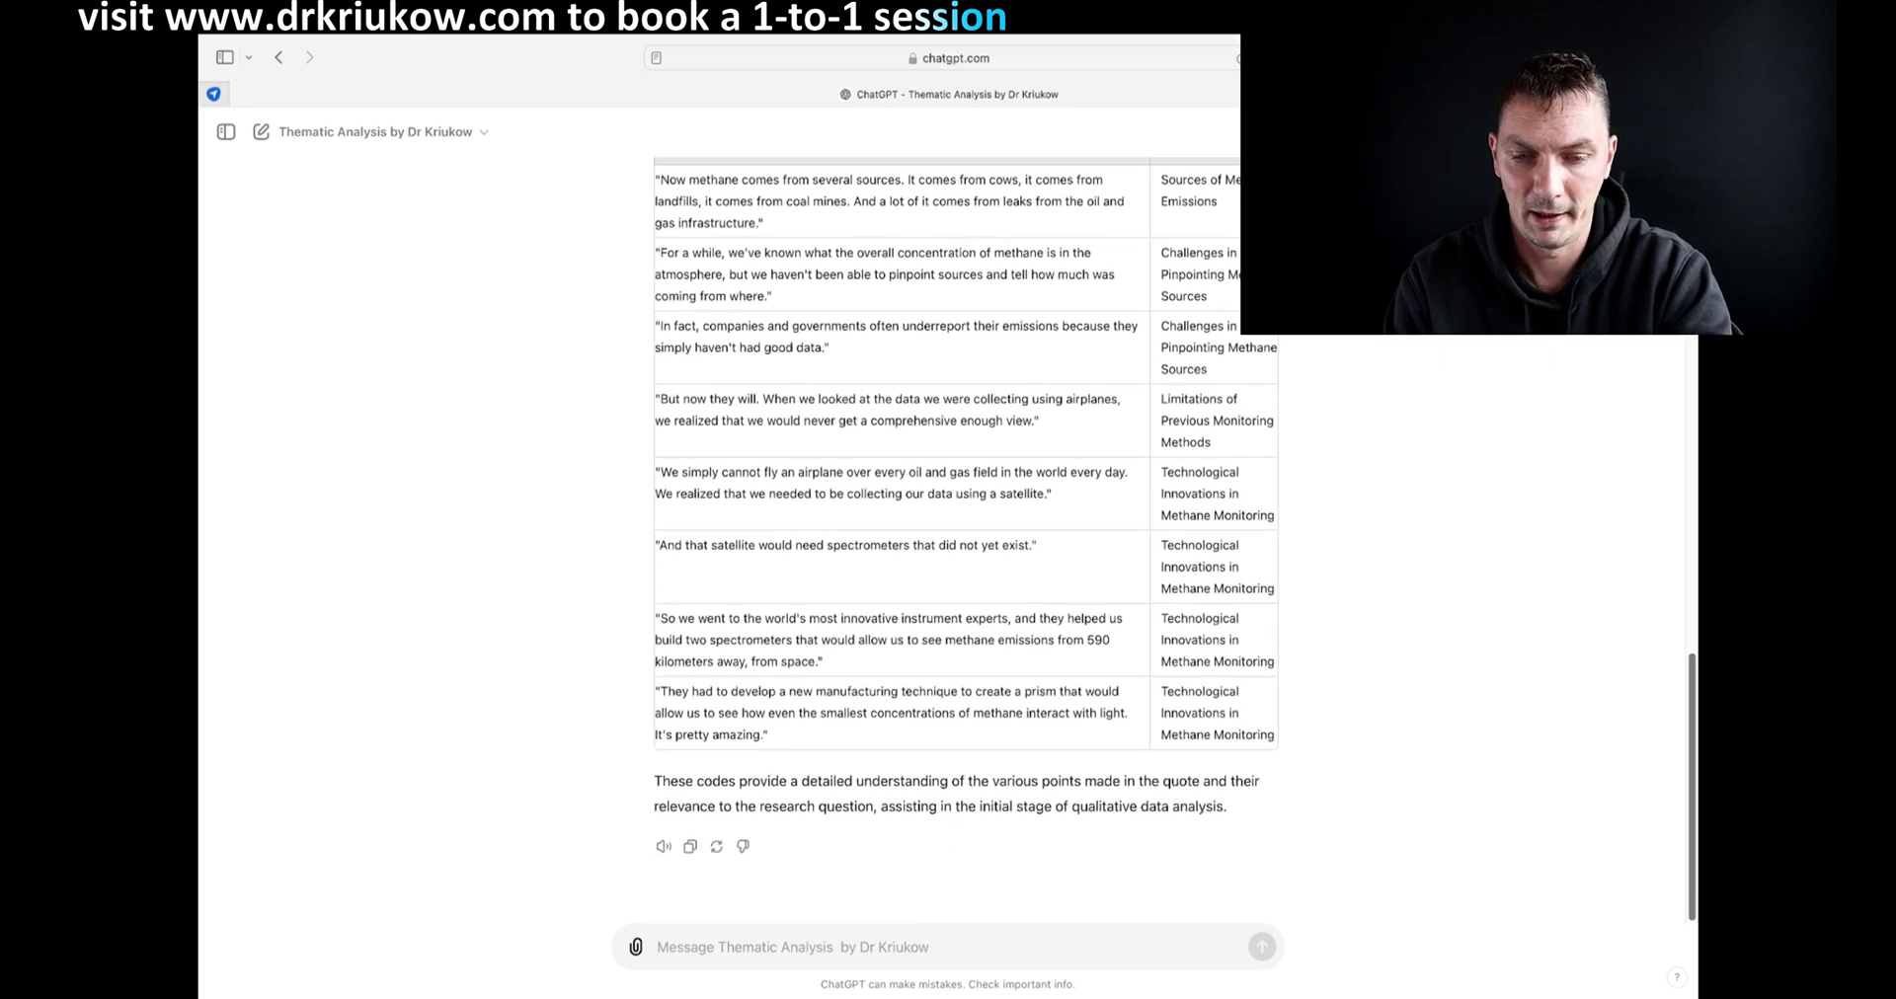
scroll(948, 533, up, 3)
scroll(948, 533, up, 3)
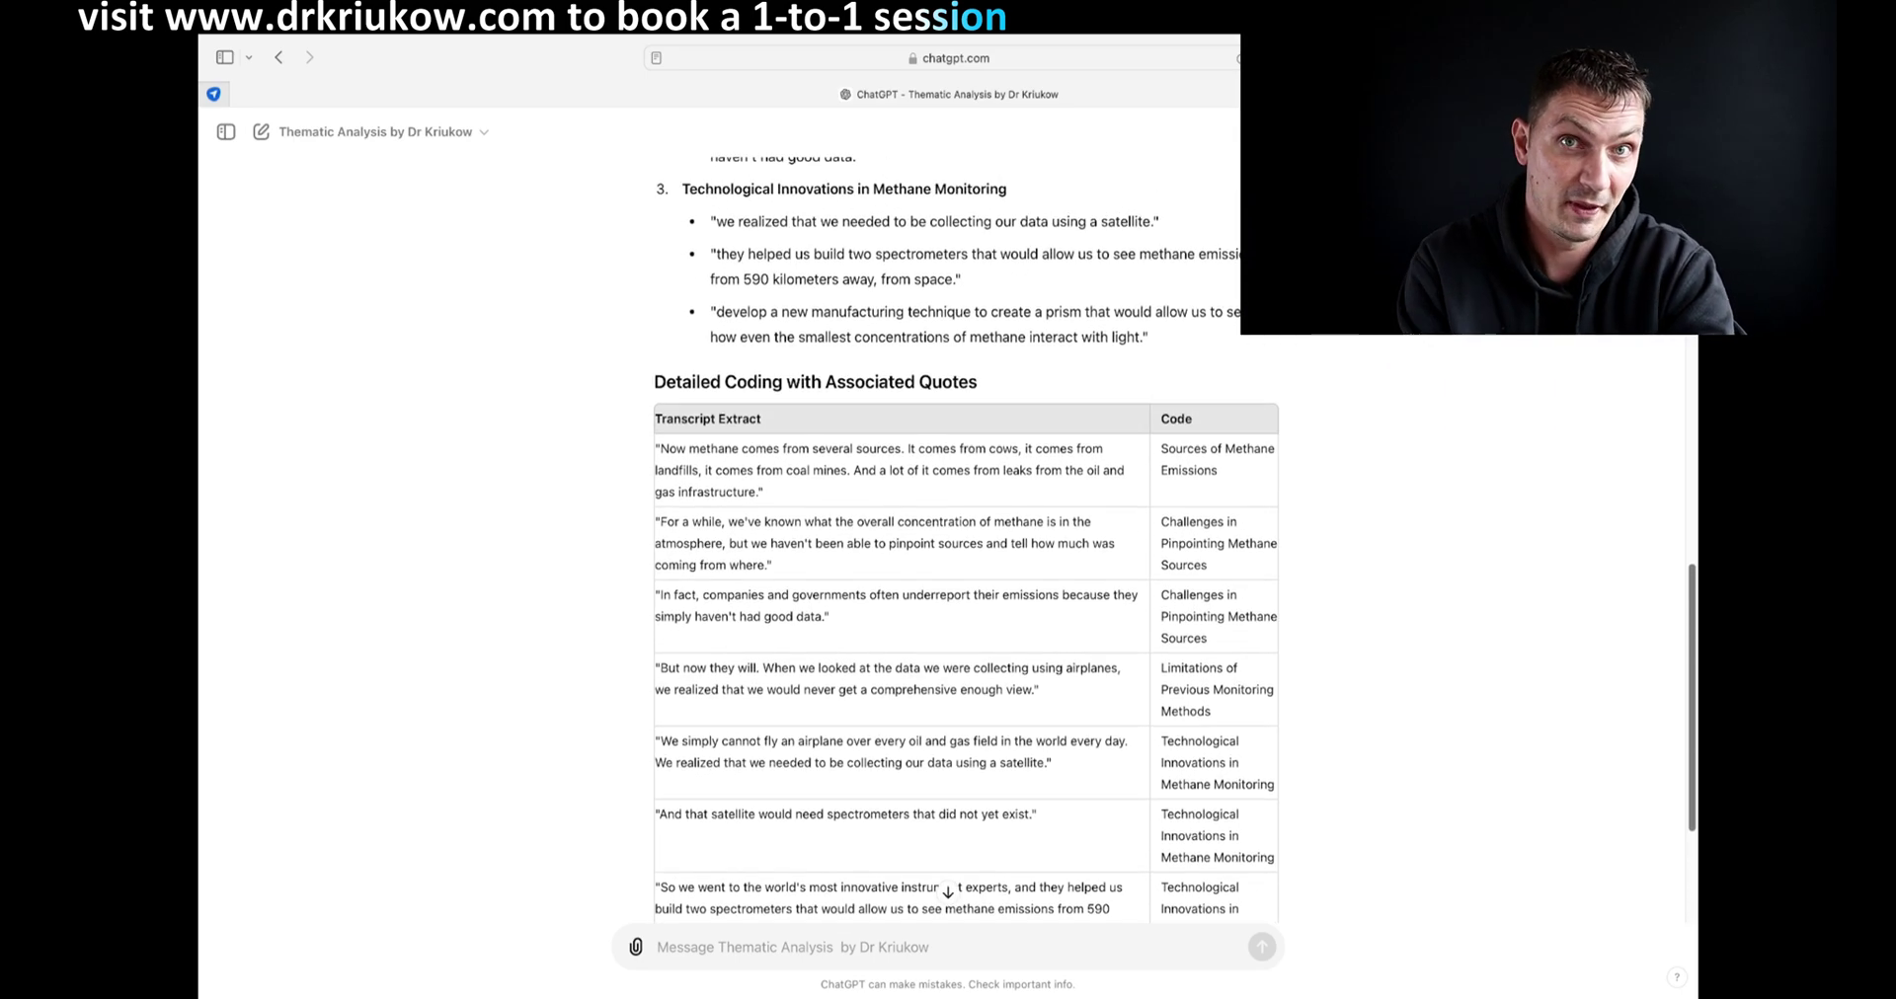
scroll(948, 534, down, 4)
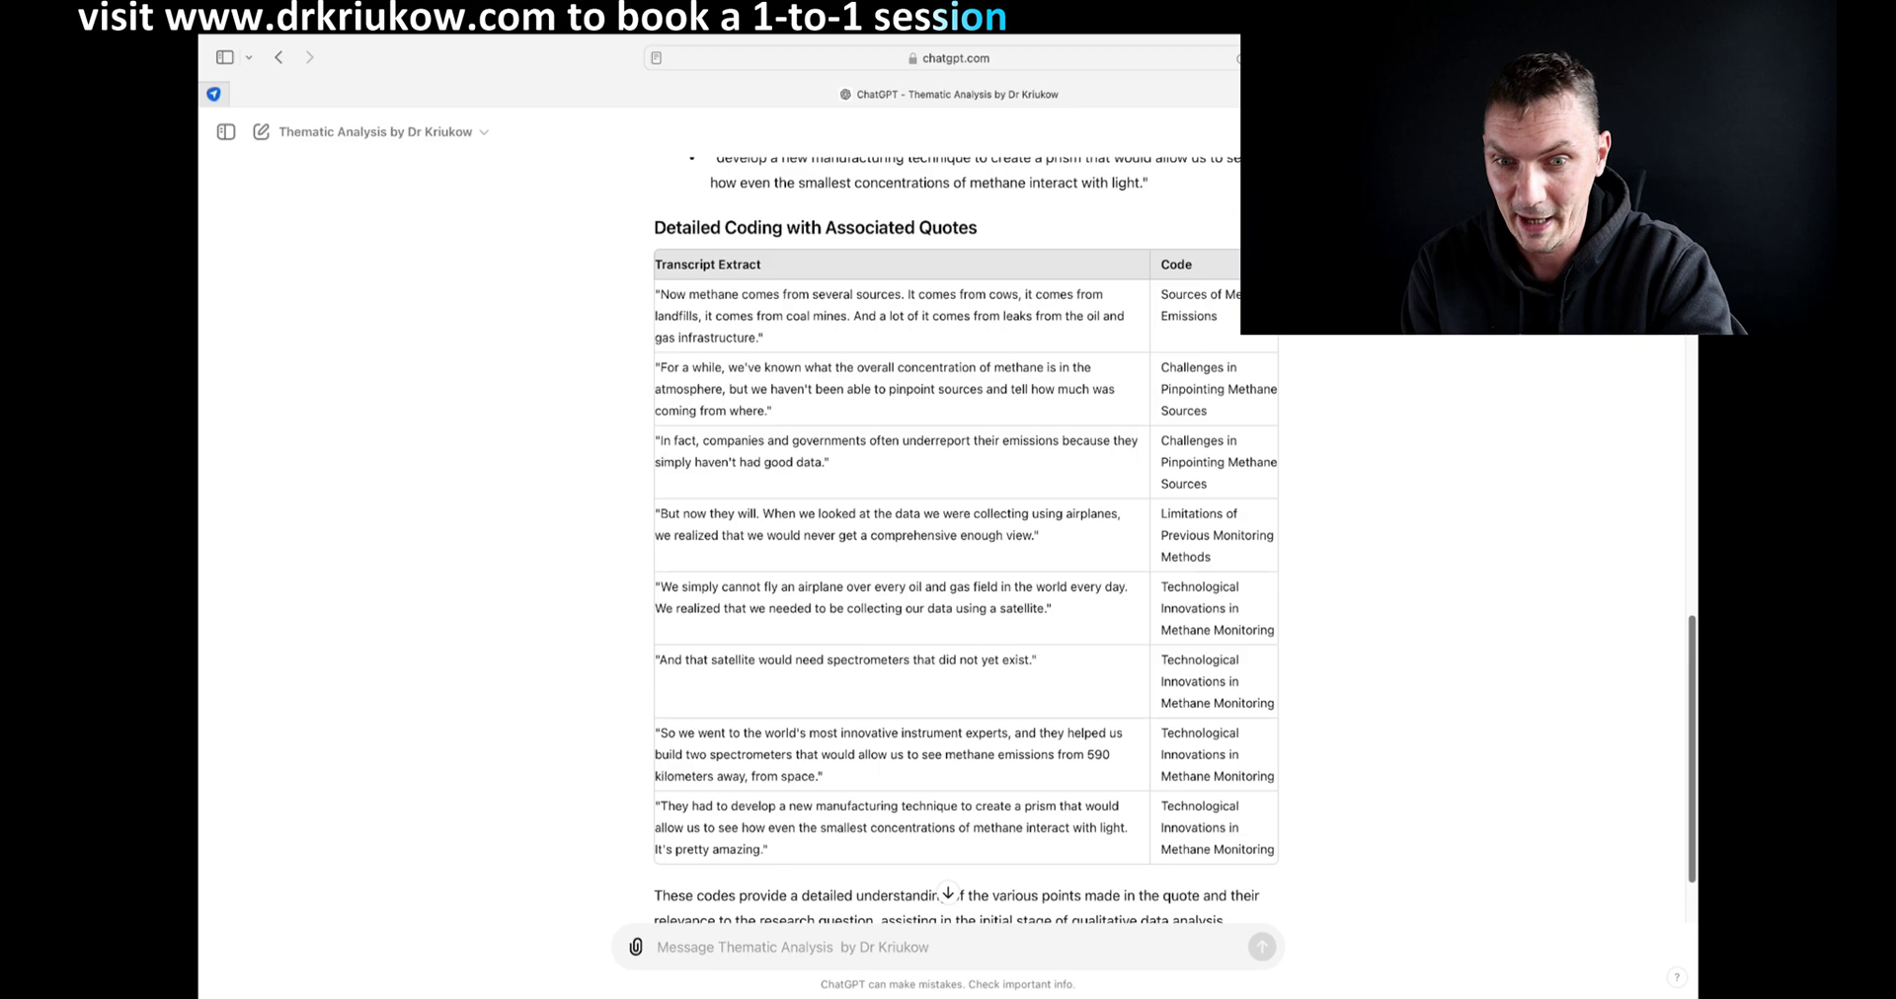
scroll(948, 534, down, 3)
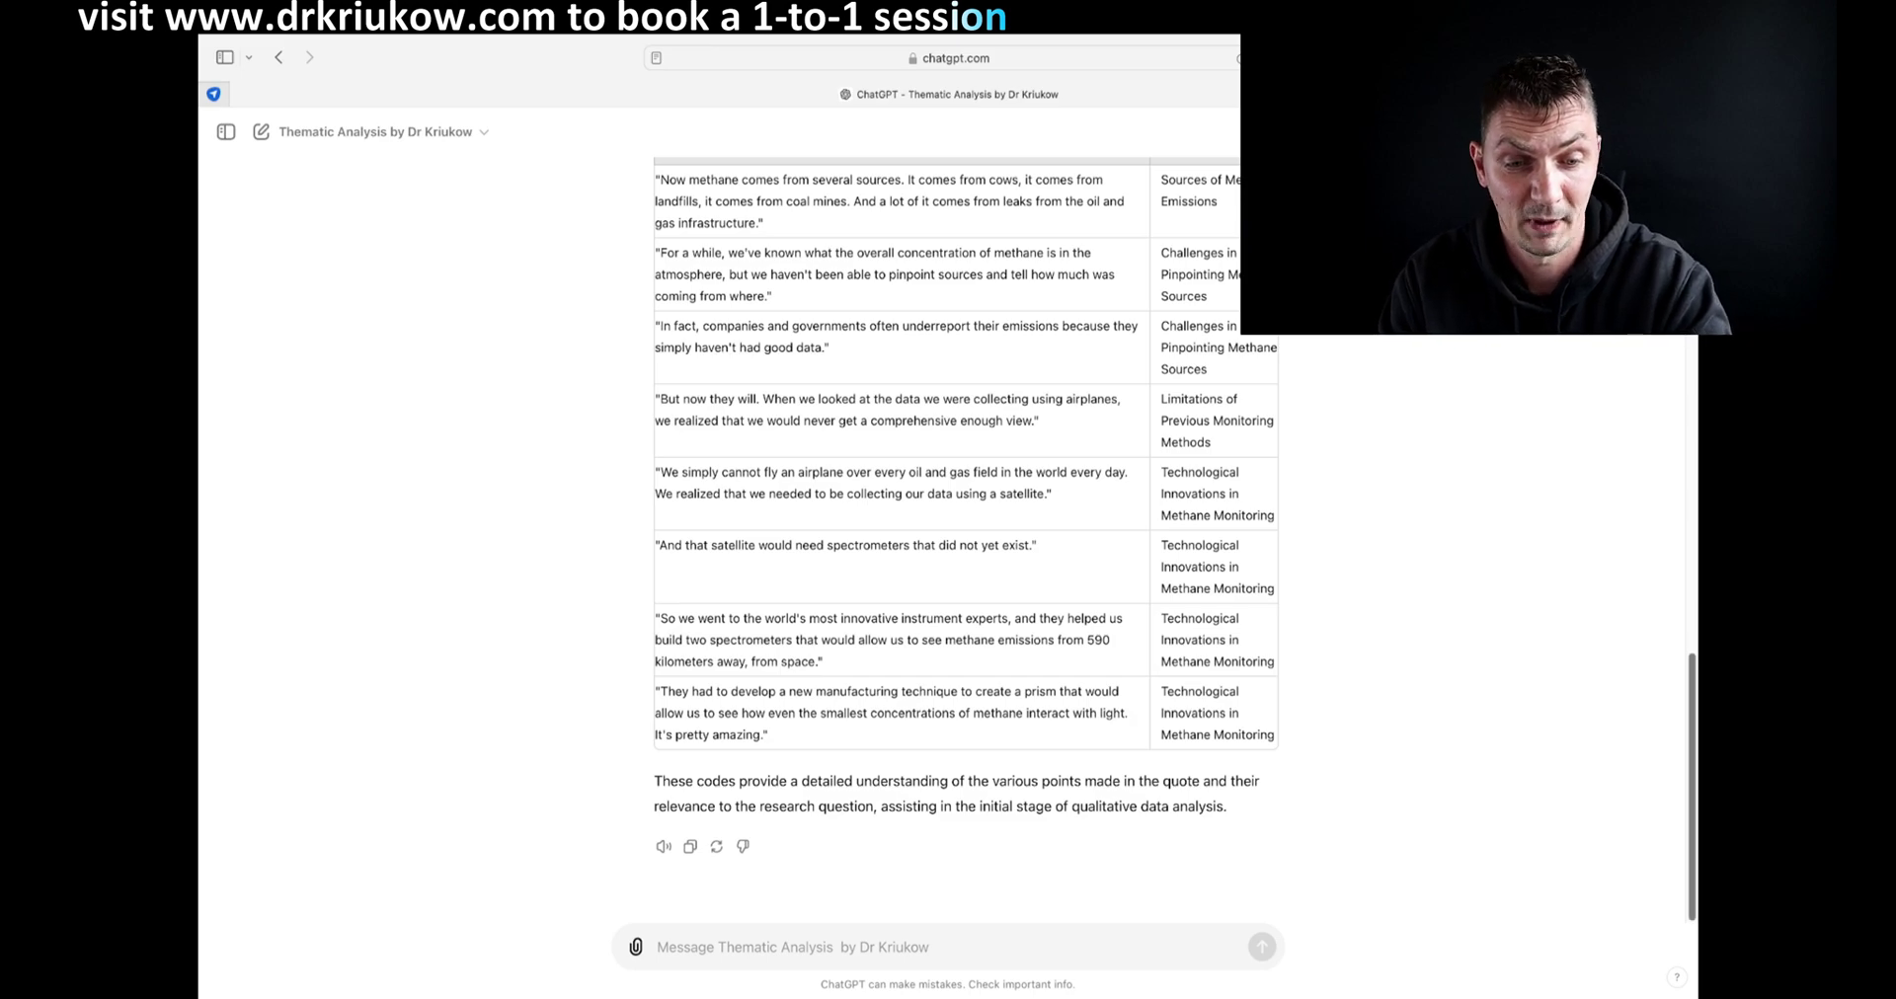
scroll(966, 539, up, 5)
scroll(965, 539, down, 6)
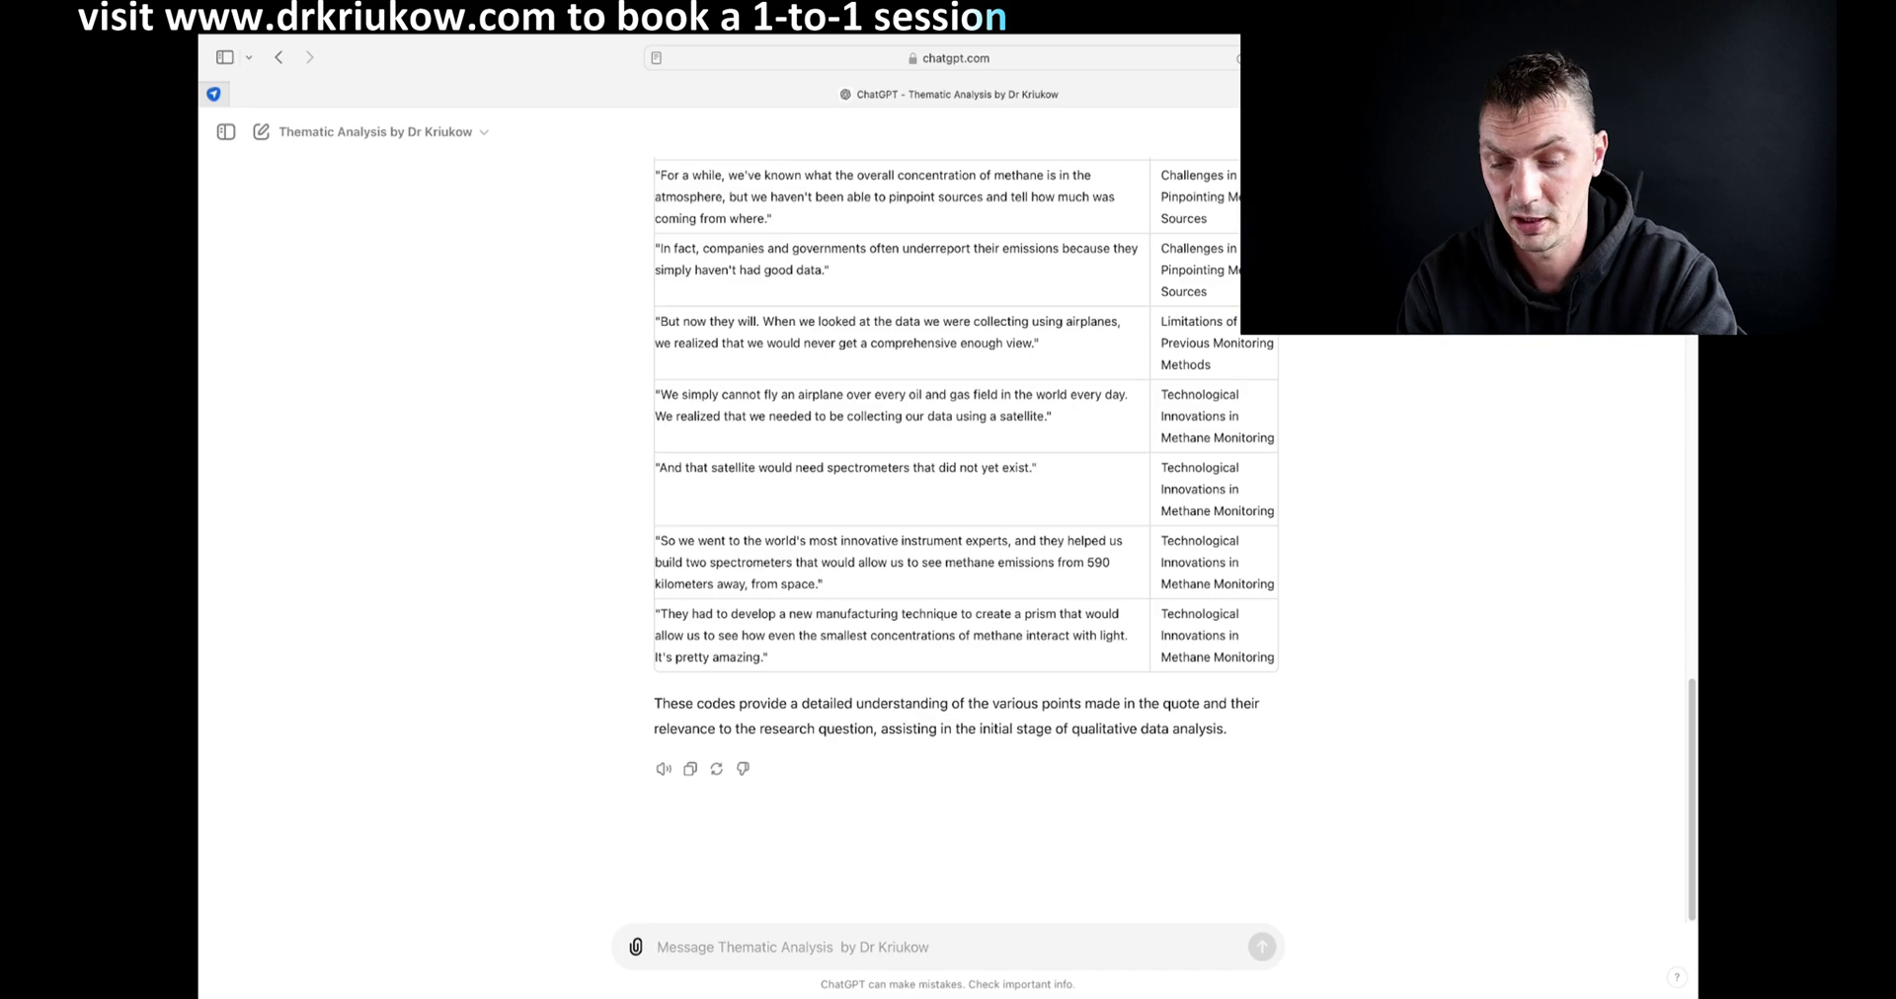
Step: Paste the second methane transcript extract and send it for thematic analysis
key(super+v)
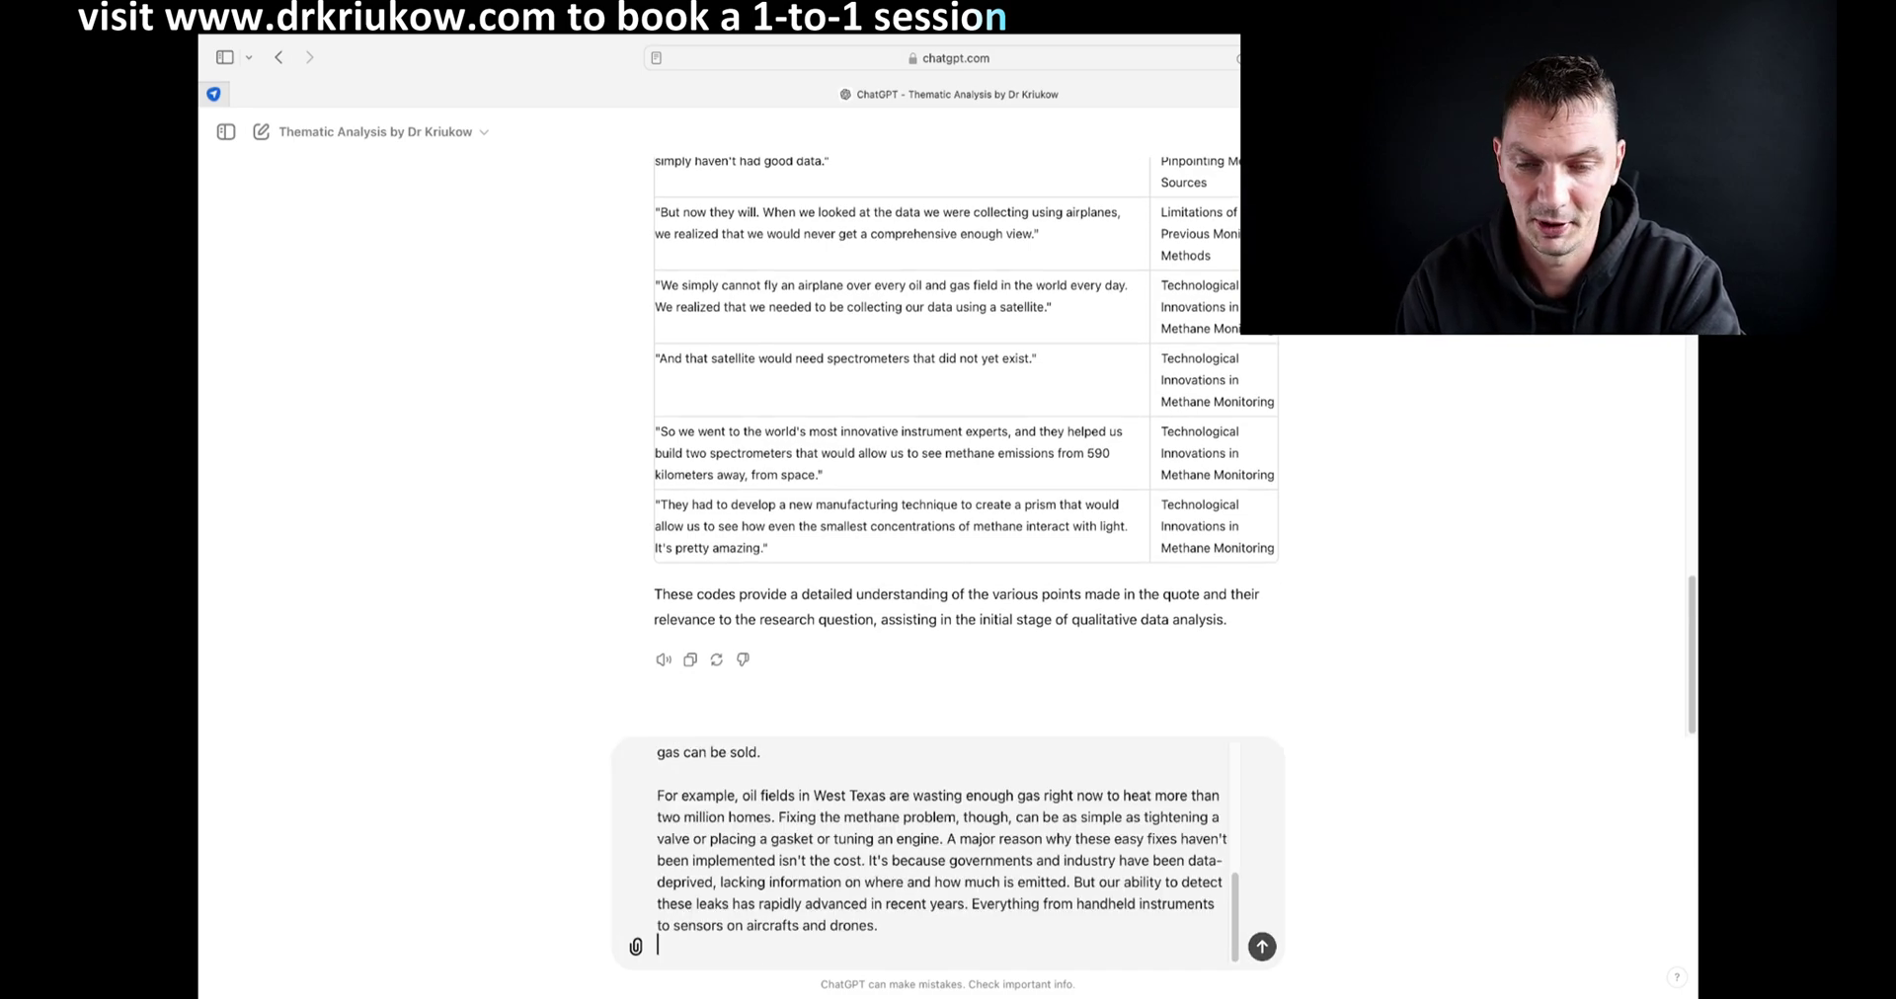
key(Return)
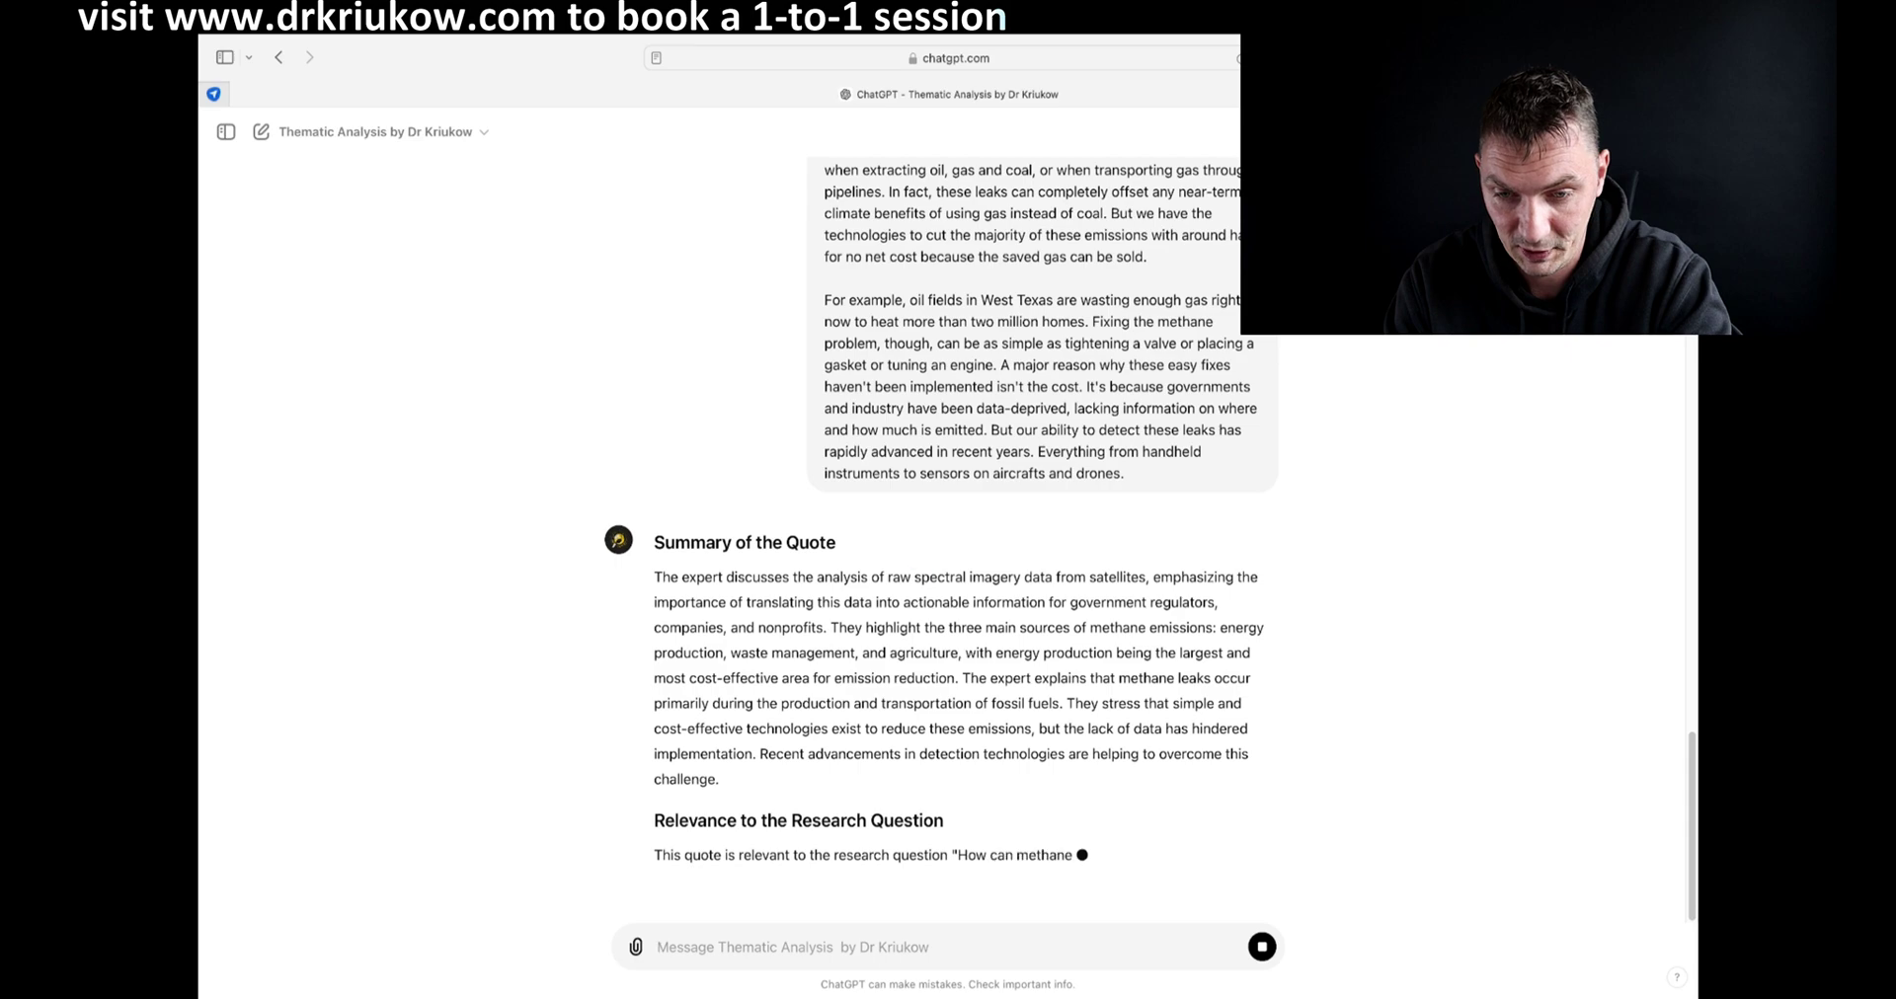
Step: Highlight the spectral imagery phrase in the reply's summary and review the streamed sections
drag(913, 577, 1120, 577)
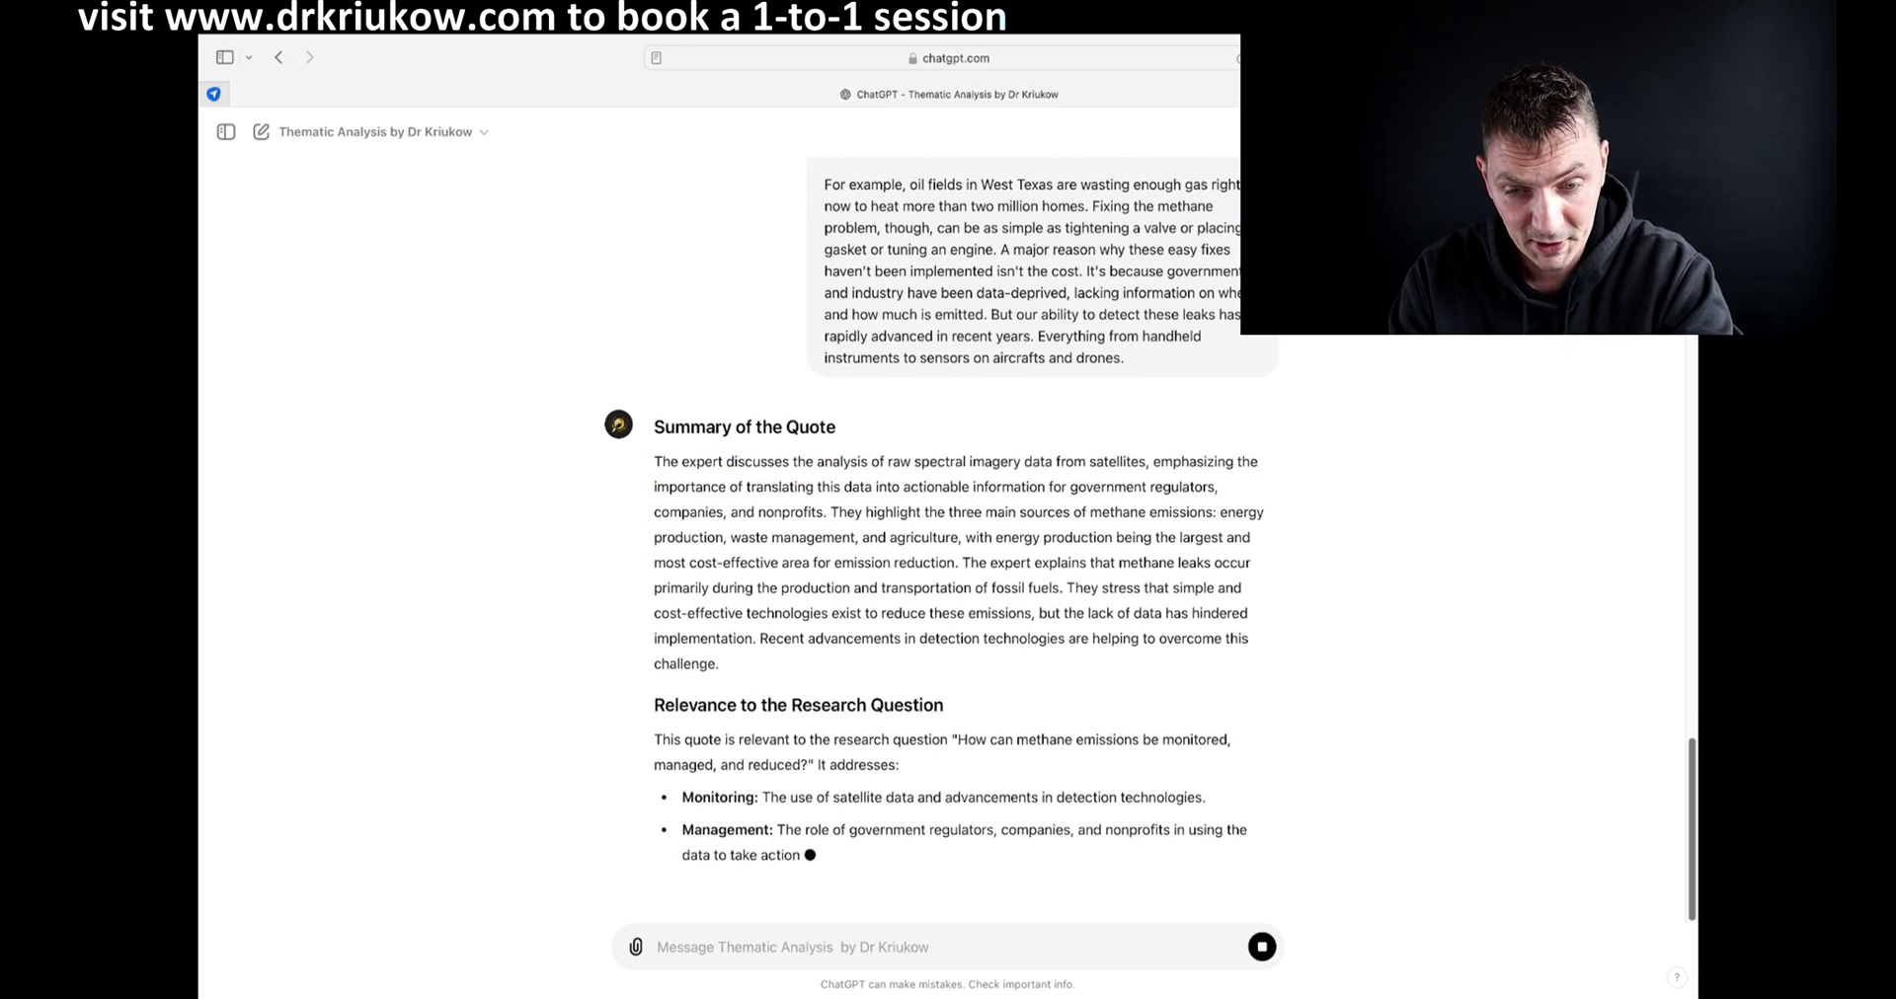
scroll(943, 523, up, 1)
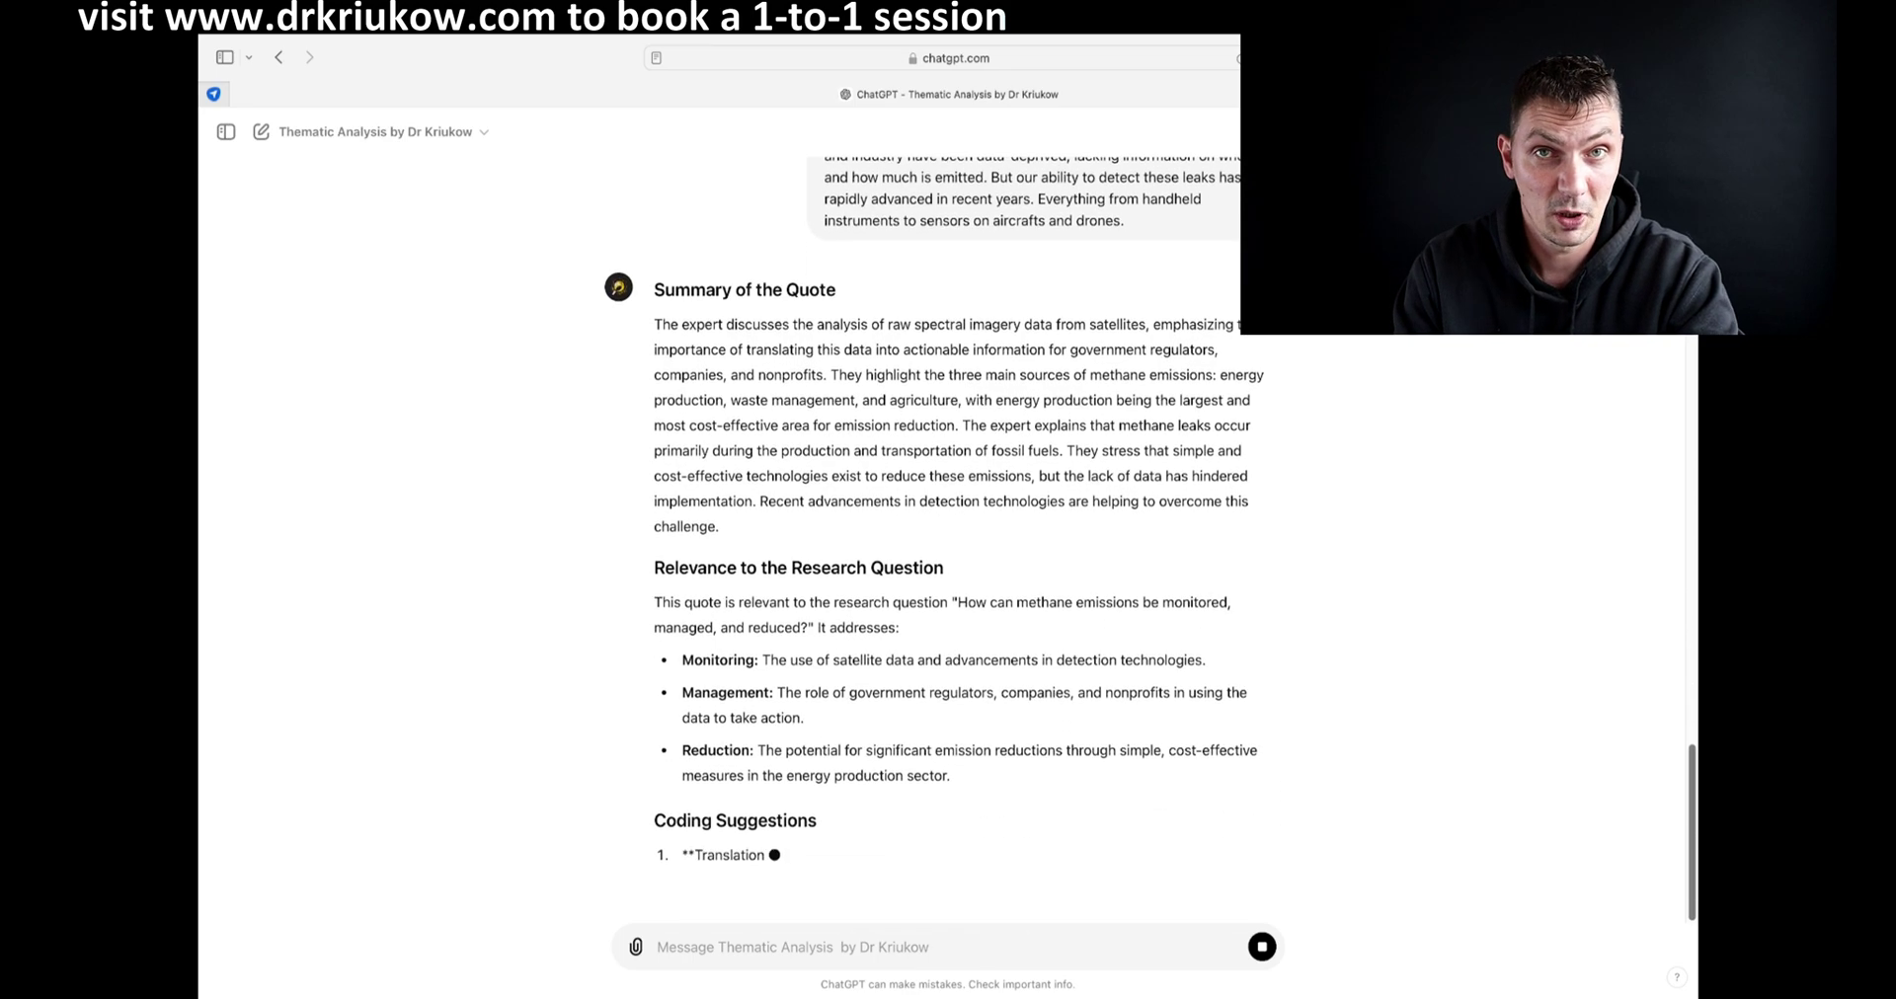